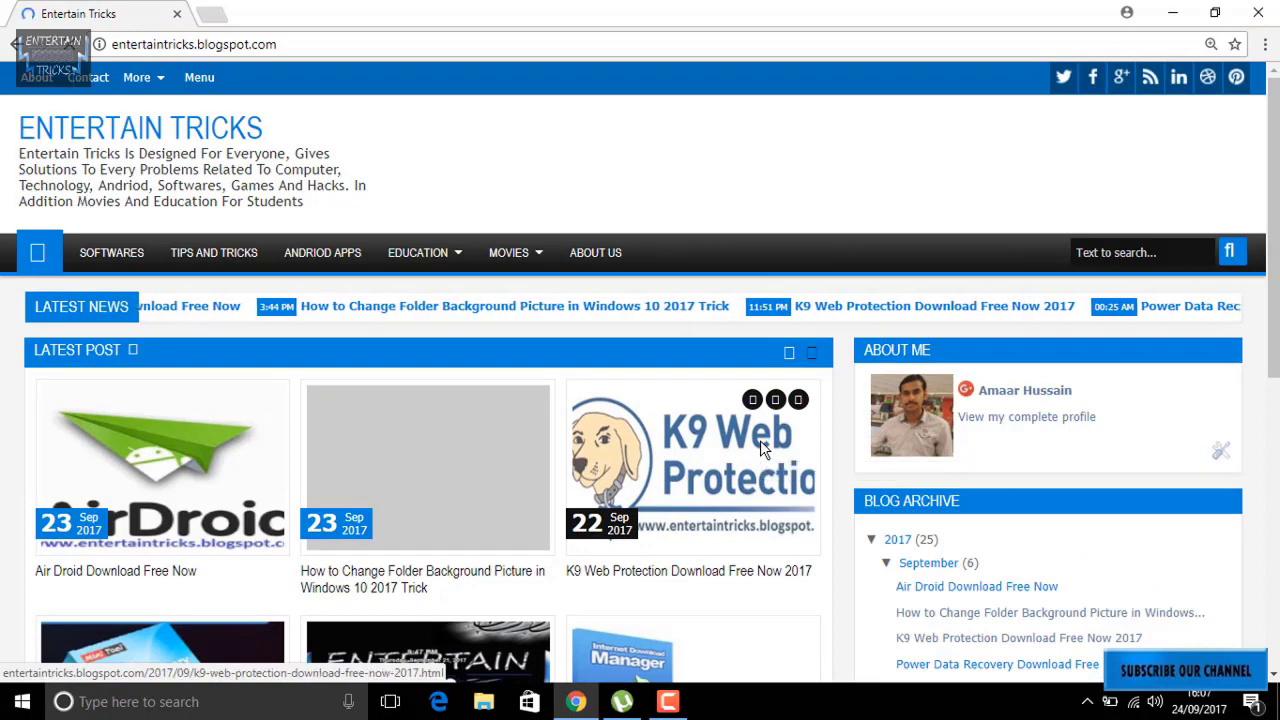
# Open the K9 Web Protection download post, scroll to its download link, then minimize the browser.
pyautogui.click(760, 442)
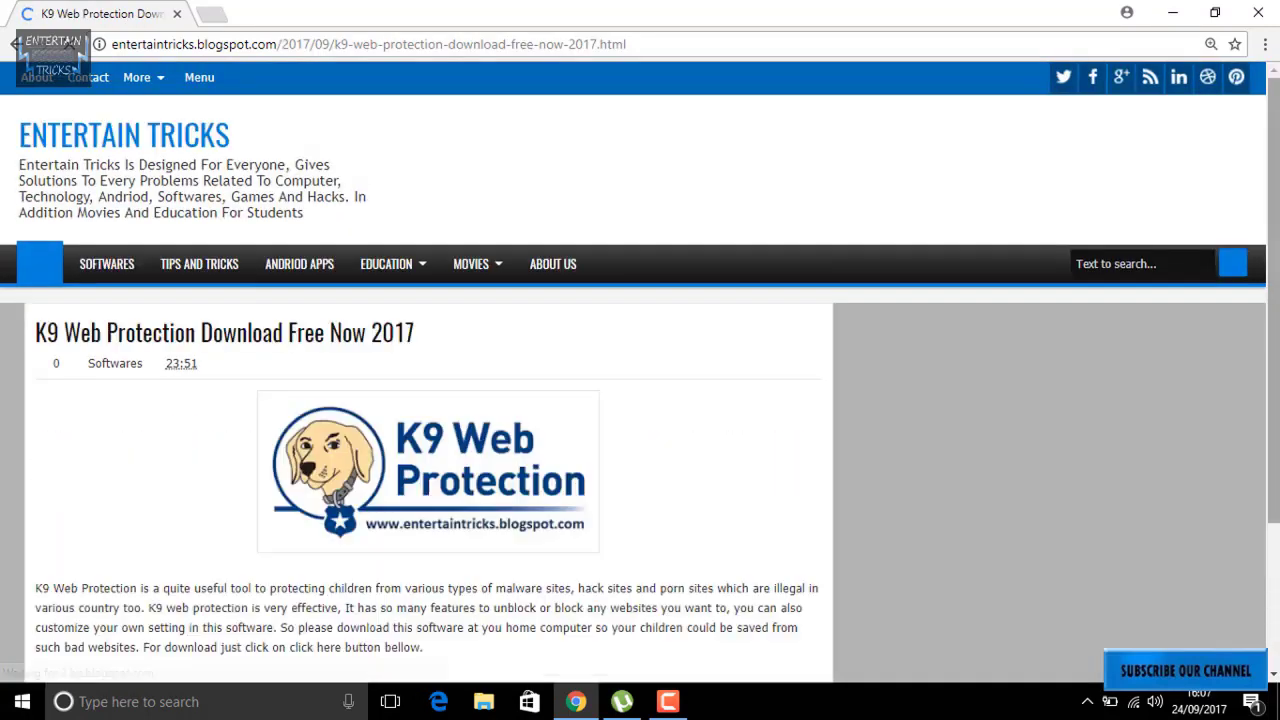
pyautogui.scroll(-2, 1095, 493)
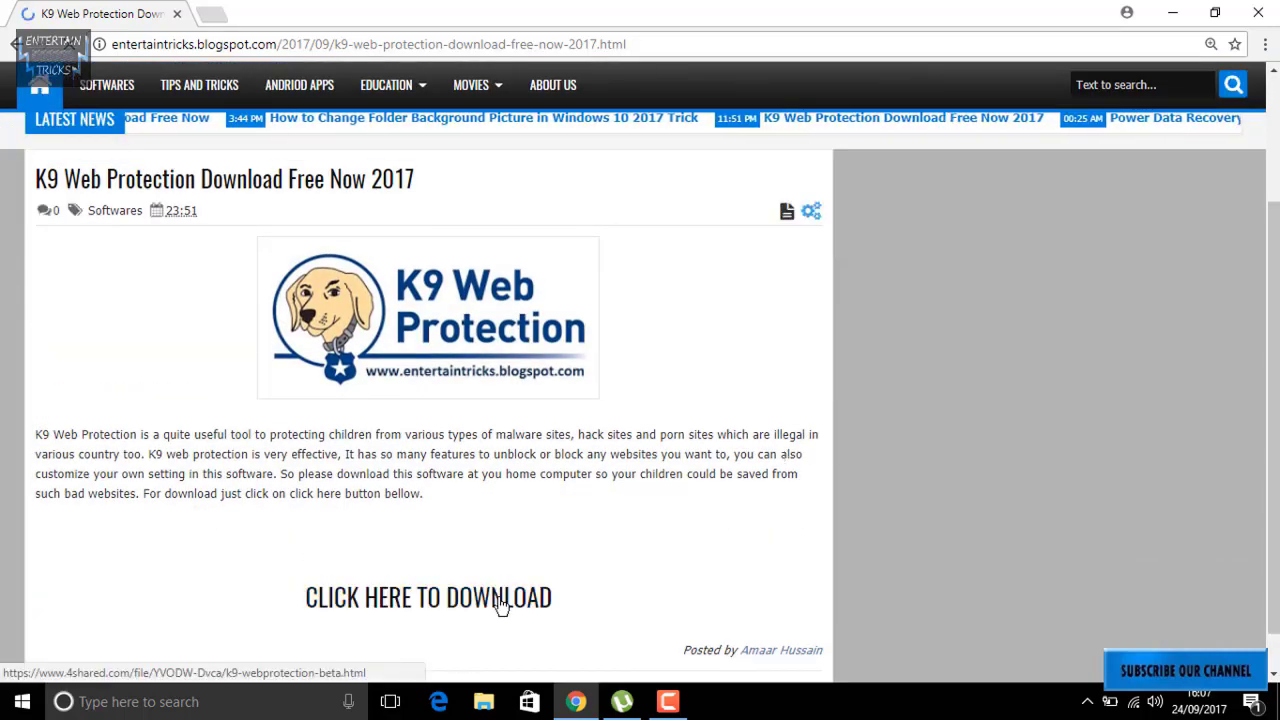
pyautogui.click(1176, 12)
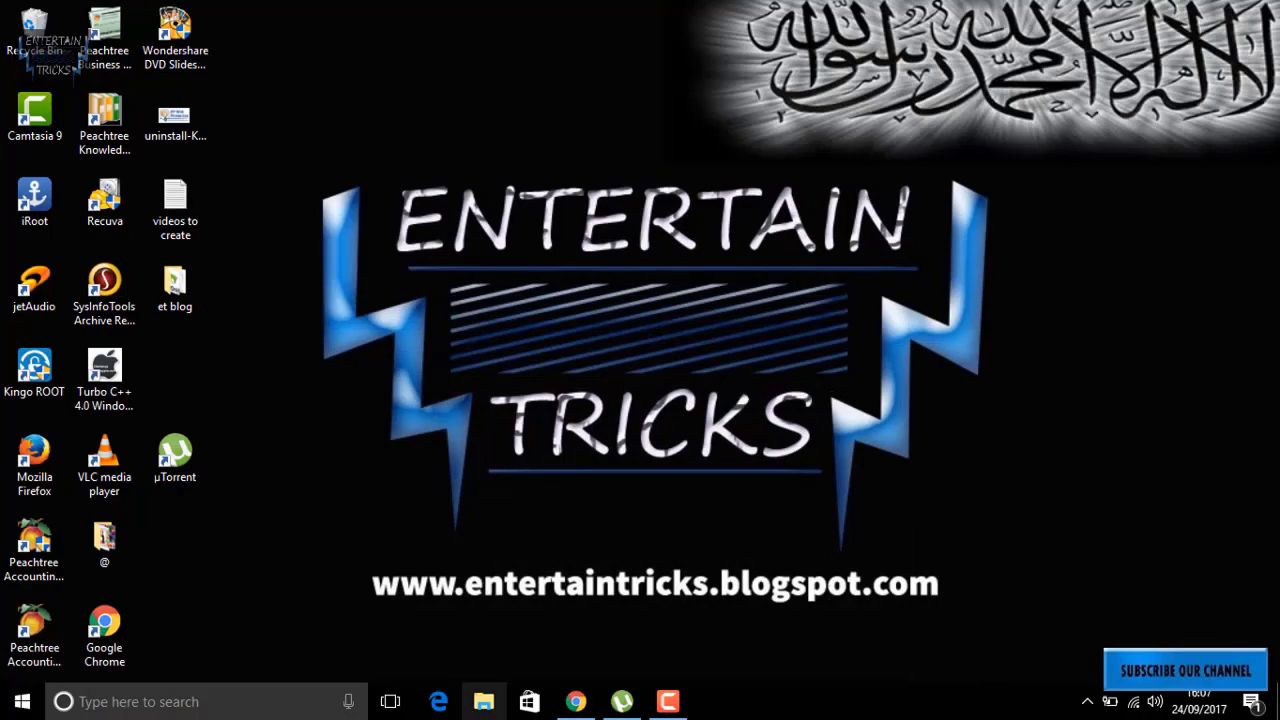
# Browse to Data (D:) > Downloads > program and run the k9-webprotection-beta installer.
pyautogui.click(469, 705)
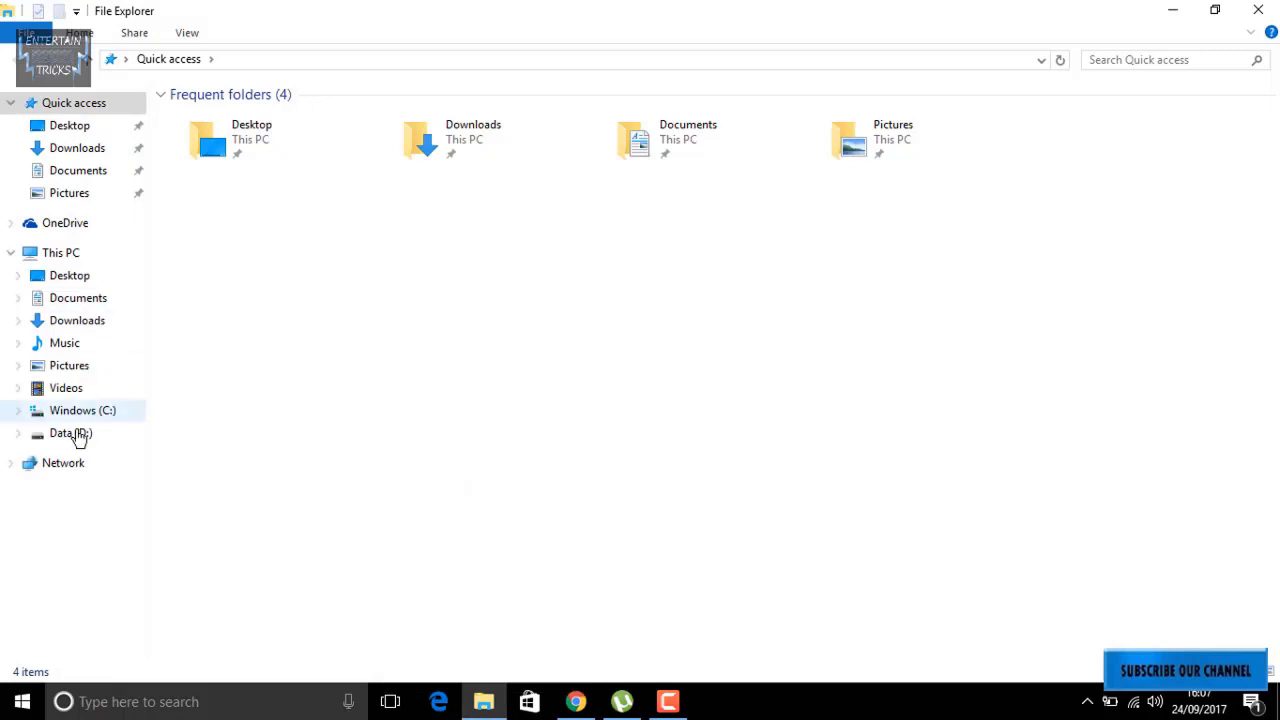
pyautogui.click(75, 433)
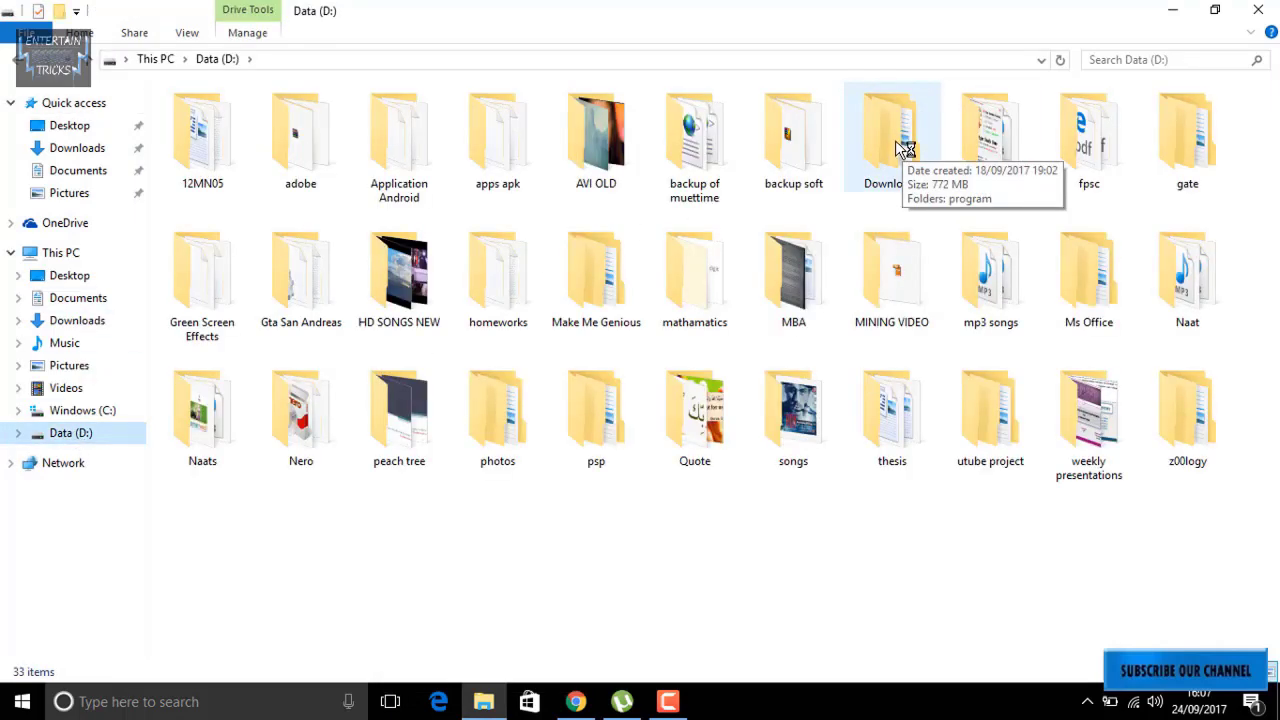
pyautogui.doubleClick(896, 148)
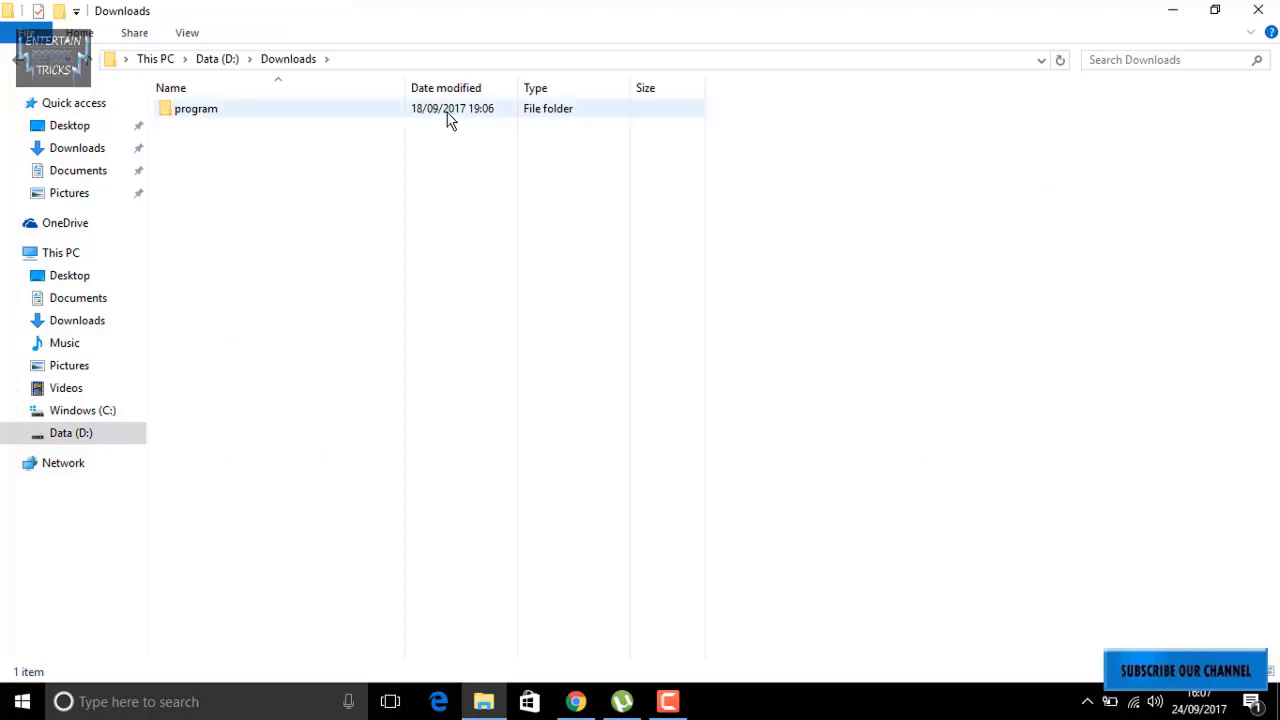
pyautogui.doubleClick(450, 115)
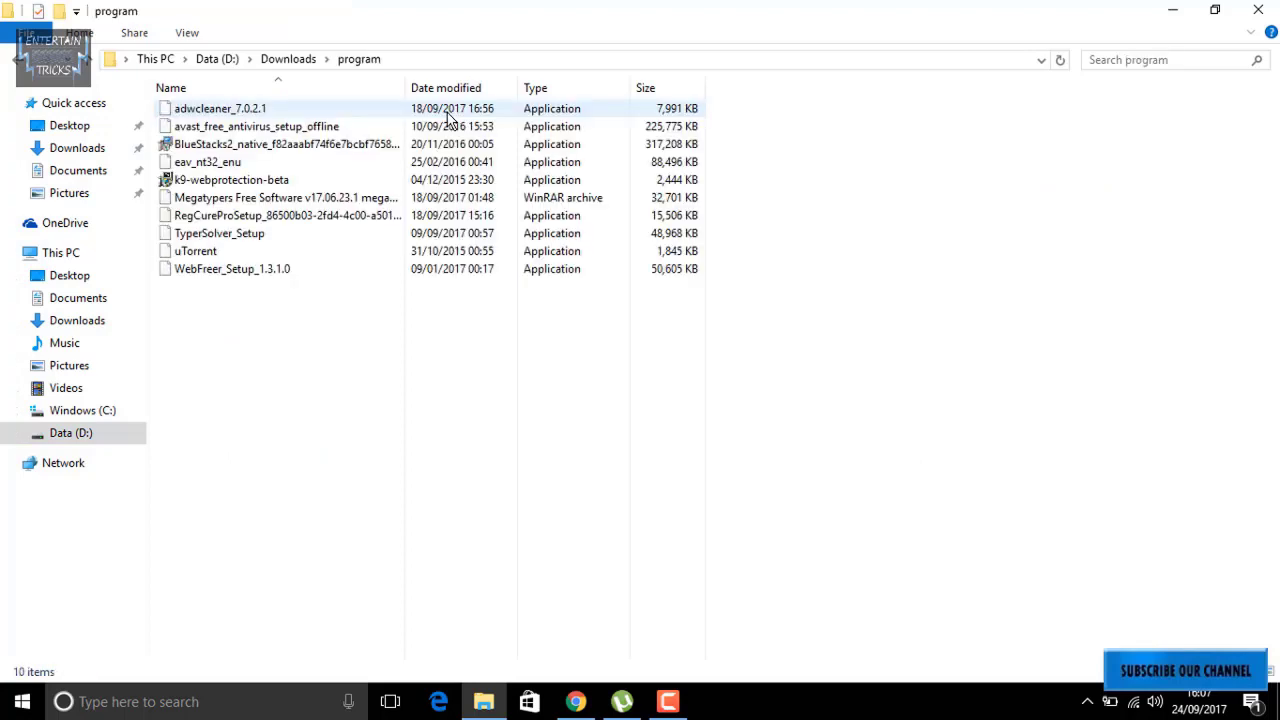
pyautogui.click(384, 185)
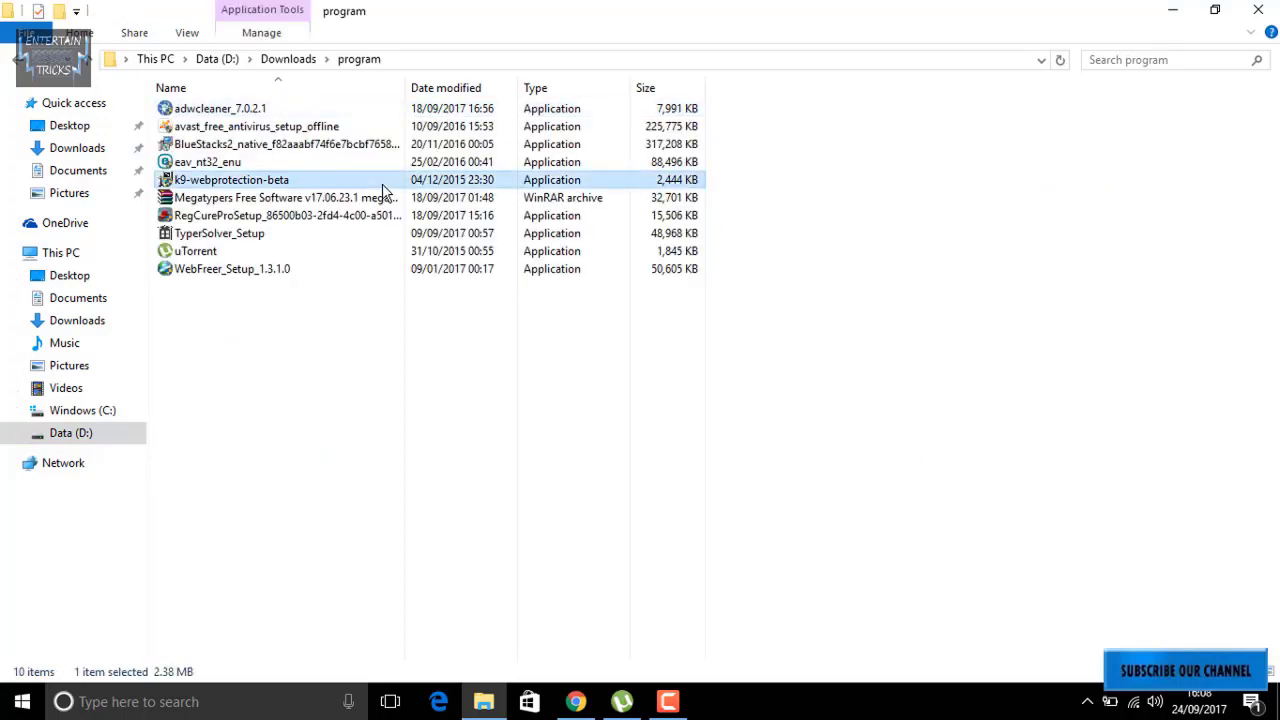
pyautogui.doubleClick(384, 190)
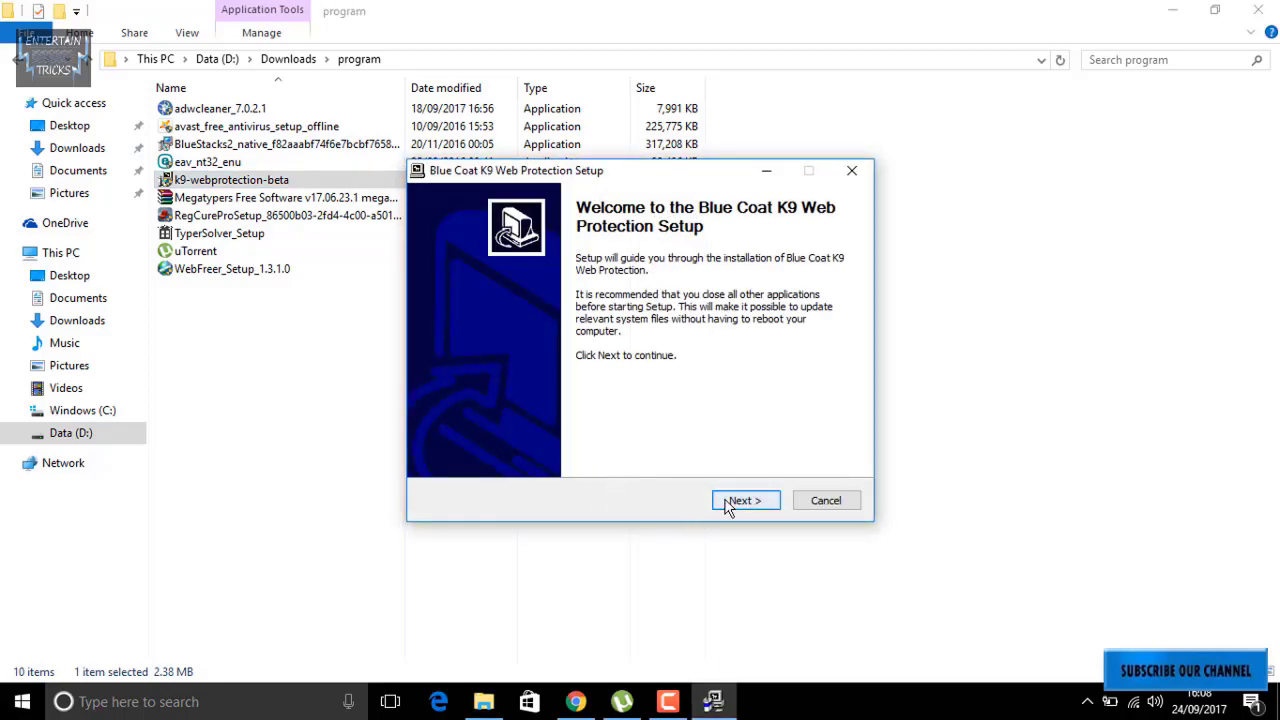
# Pass the welcome page, agree to the license terms, and follow the Request a License link.
pyautogui.click(730, 505)
pyautogui.click(745, 501)
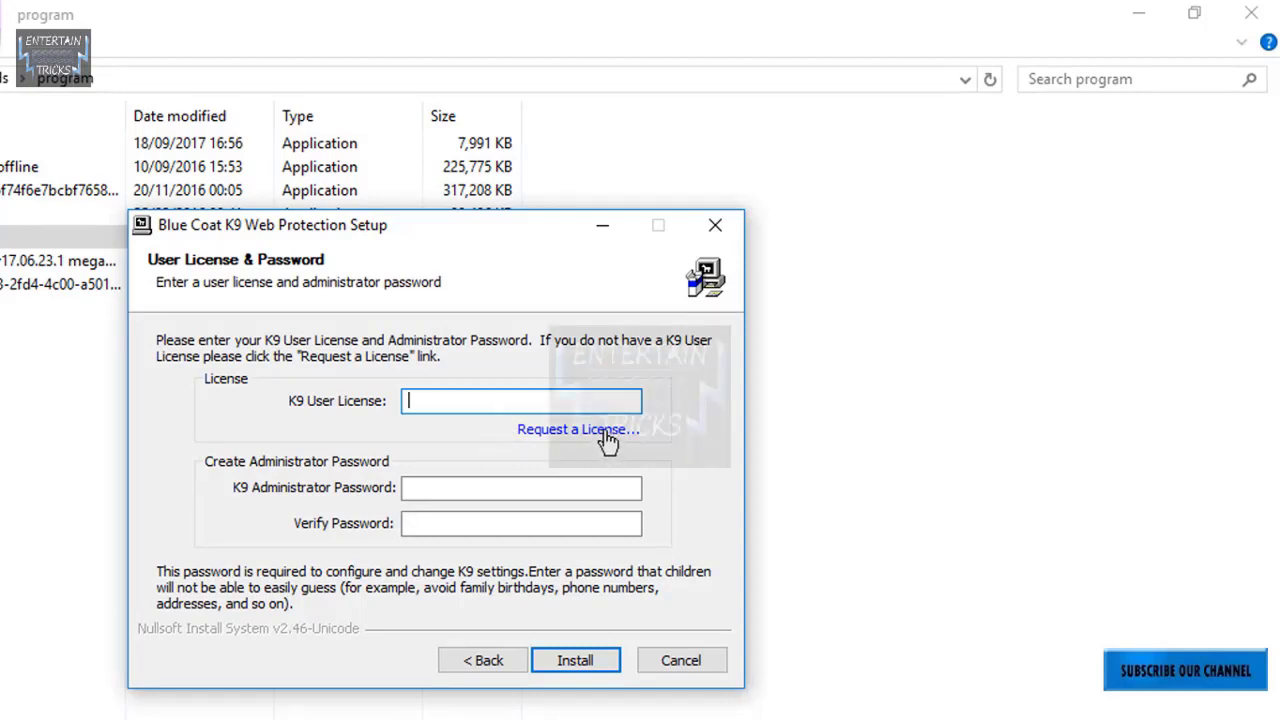
pyautogui.click(605, 432)
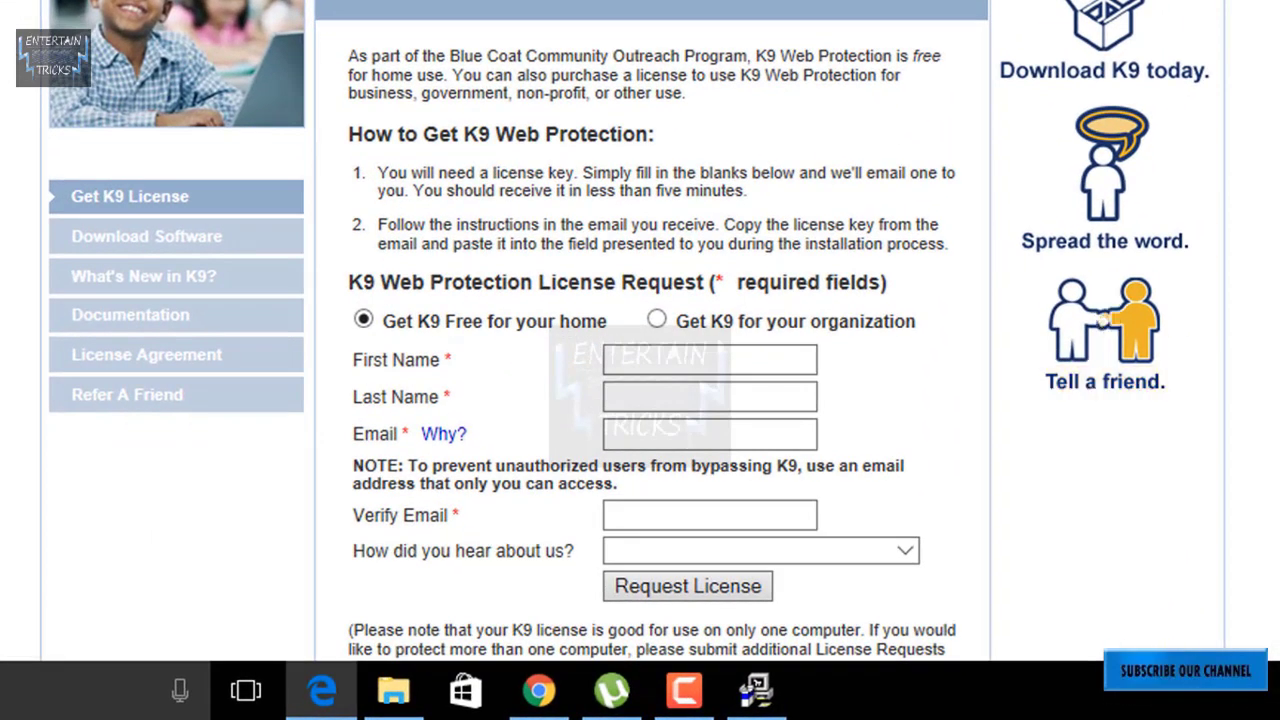
# Enter the requester's first name, last name, and e-mail address twice in the request form.
pyautogui.scroll(-8, 1062, 90)
pyautogui.scroll(8, 1062, 90)
pyautogui.click(725, 360)
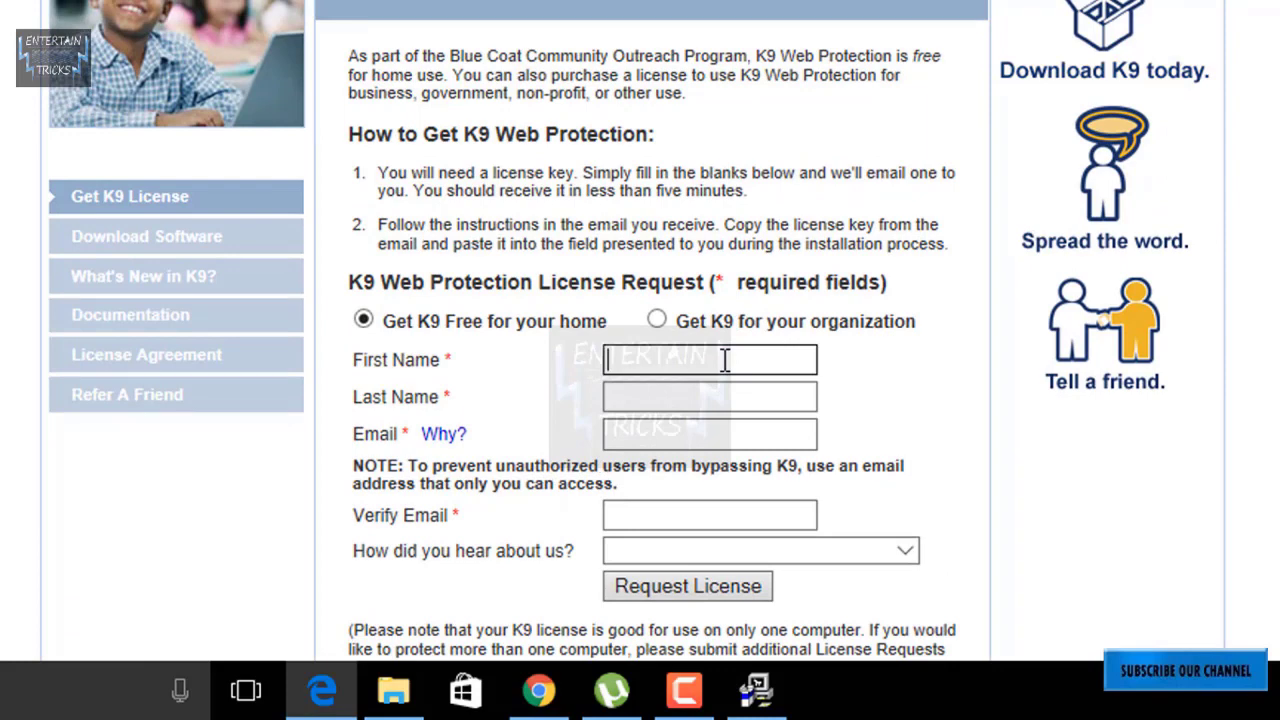
pyautogui.write('amaaar')
pyautogui.press('Tab')
pyautogui.write('online')
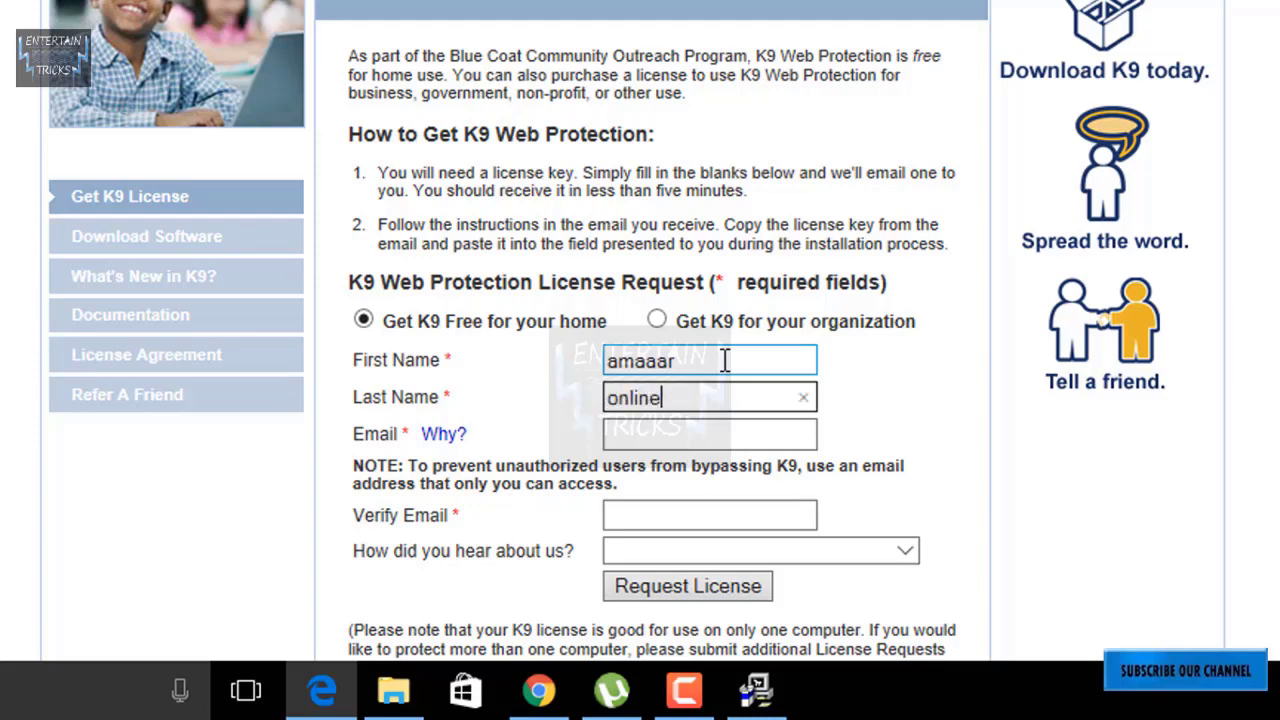
pyautogui.press('Tab')
pyautogui.press('Tab')
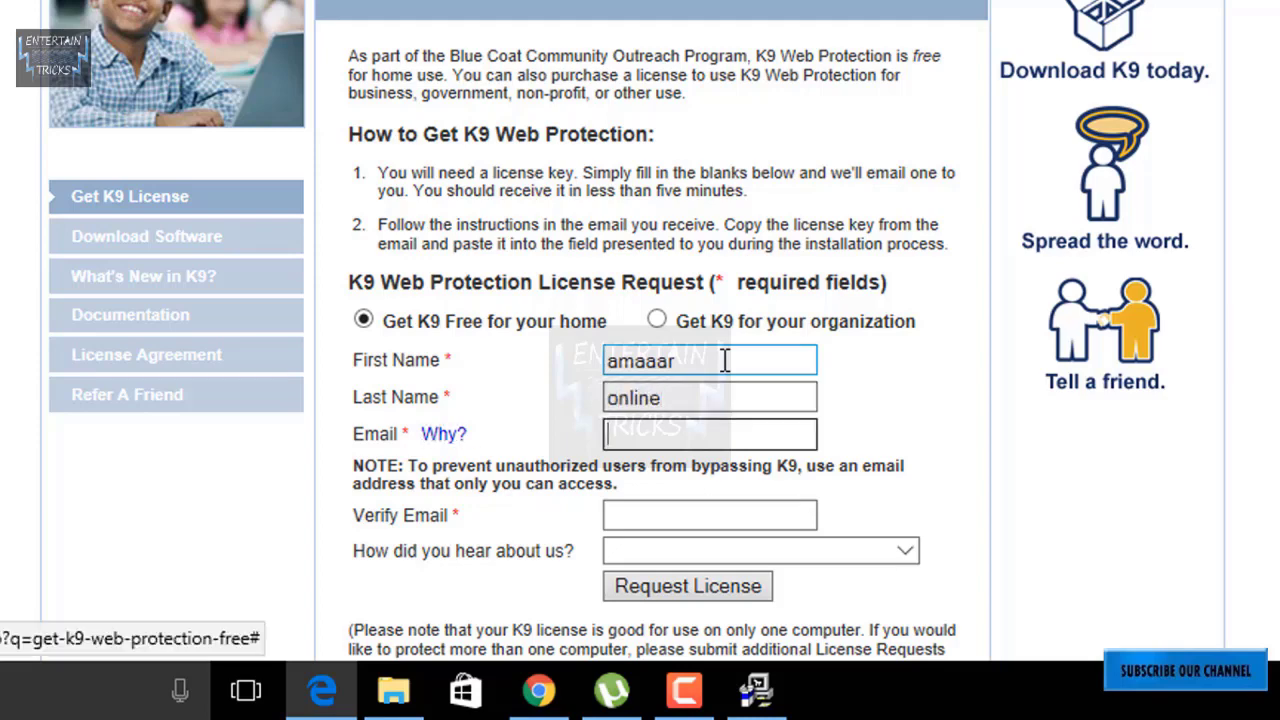
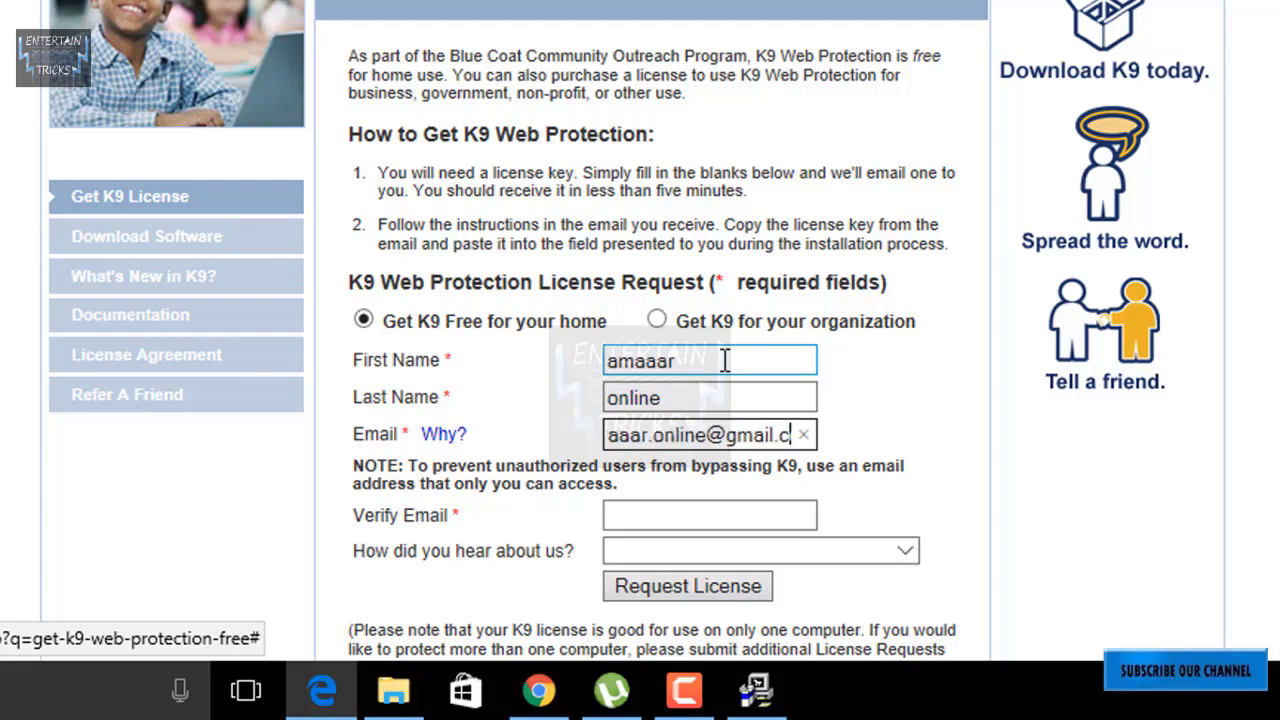
pyautogui.press('Tab')
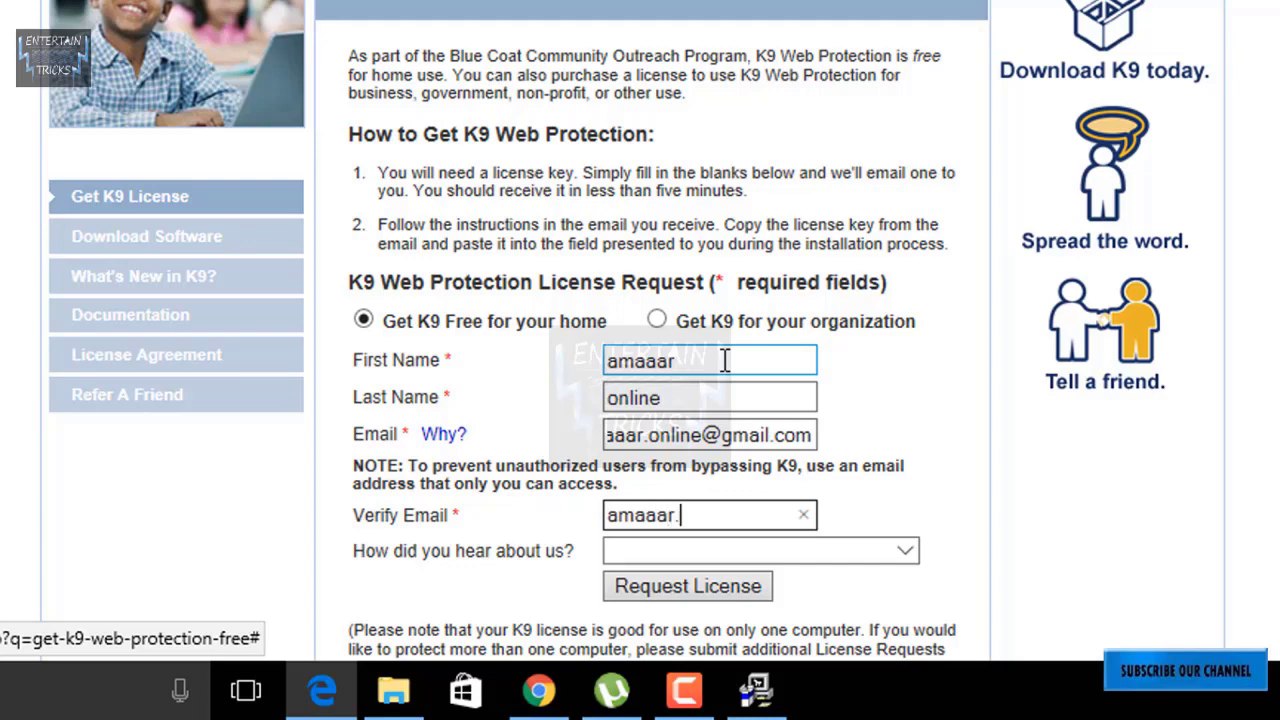
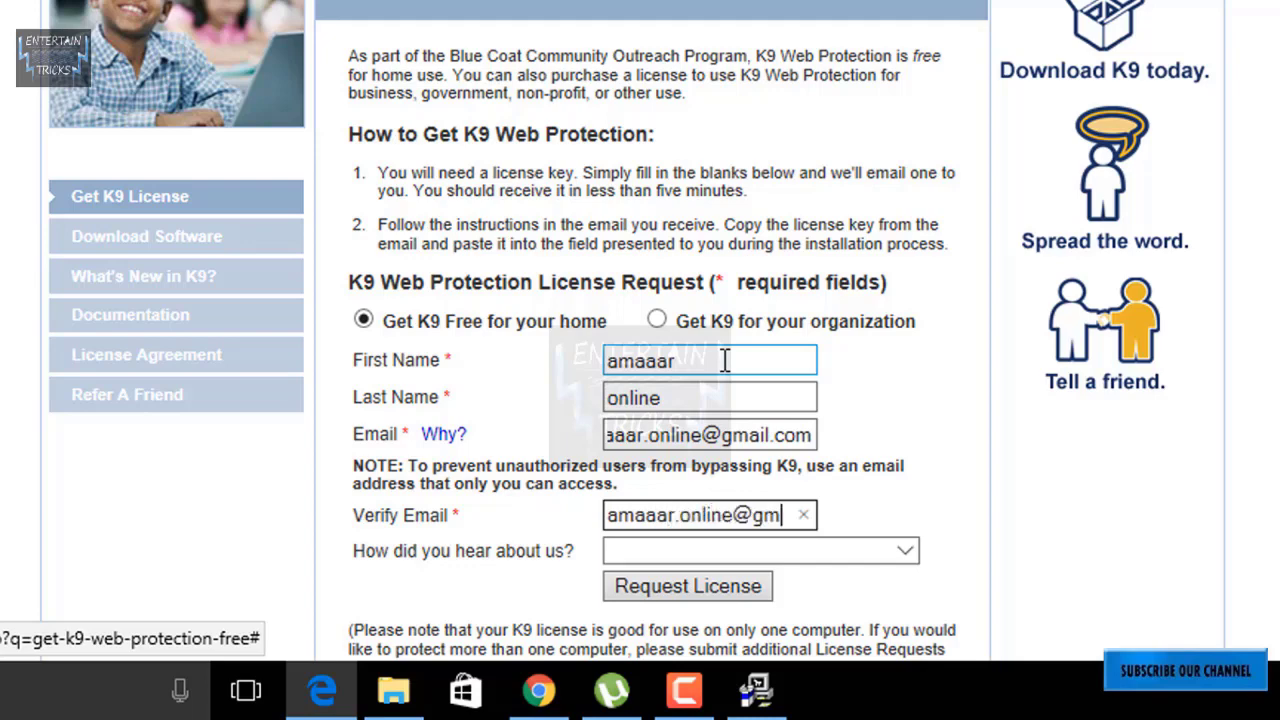
# Set 'How did you hear about us' to Flyer or Newsletter and submit the license request.
pyautogui.press('Tab')
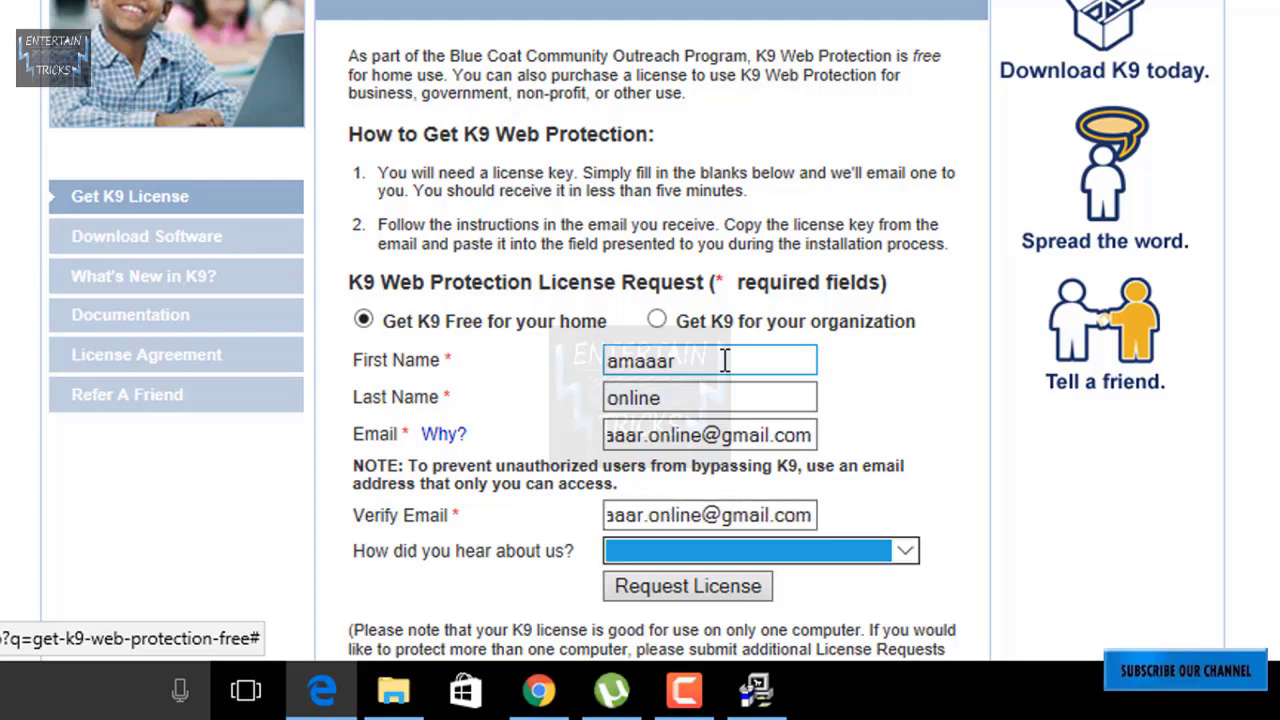
pyautogui.press('Down')
pyautogui.press('Tab')
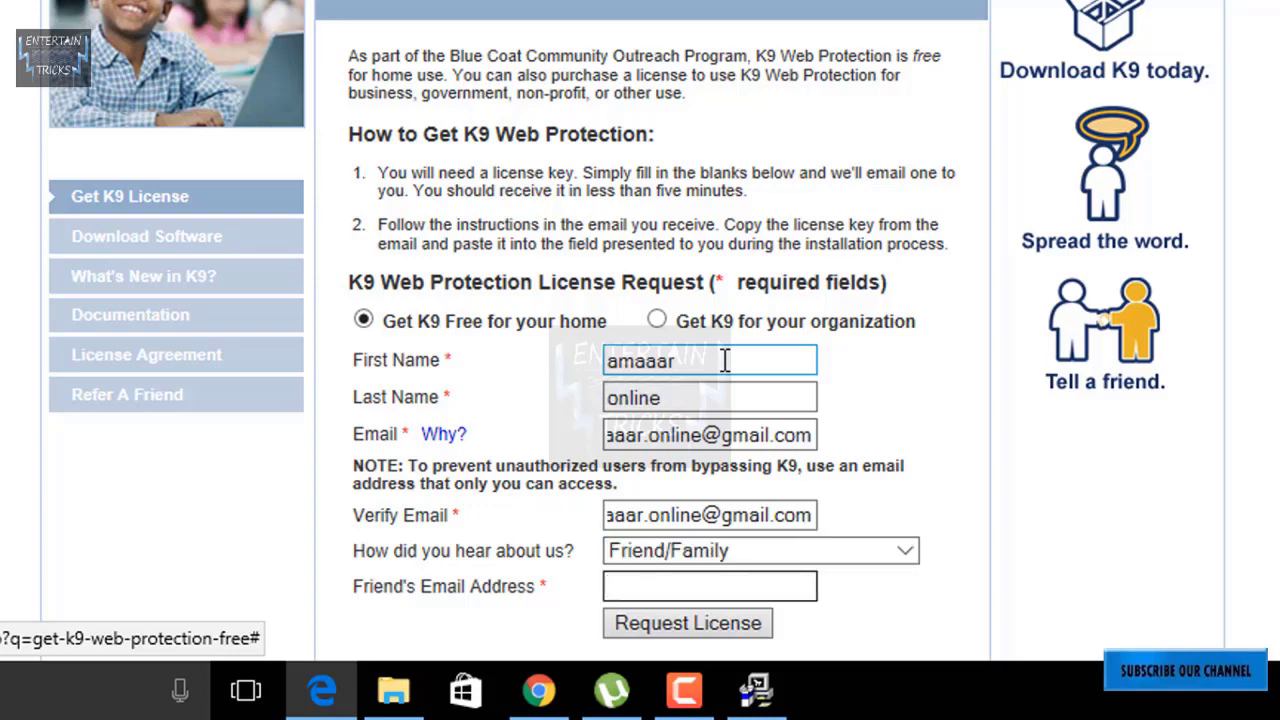
pyautogui.click(694, 547)
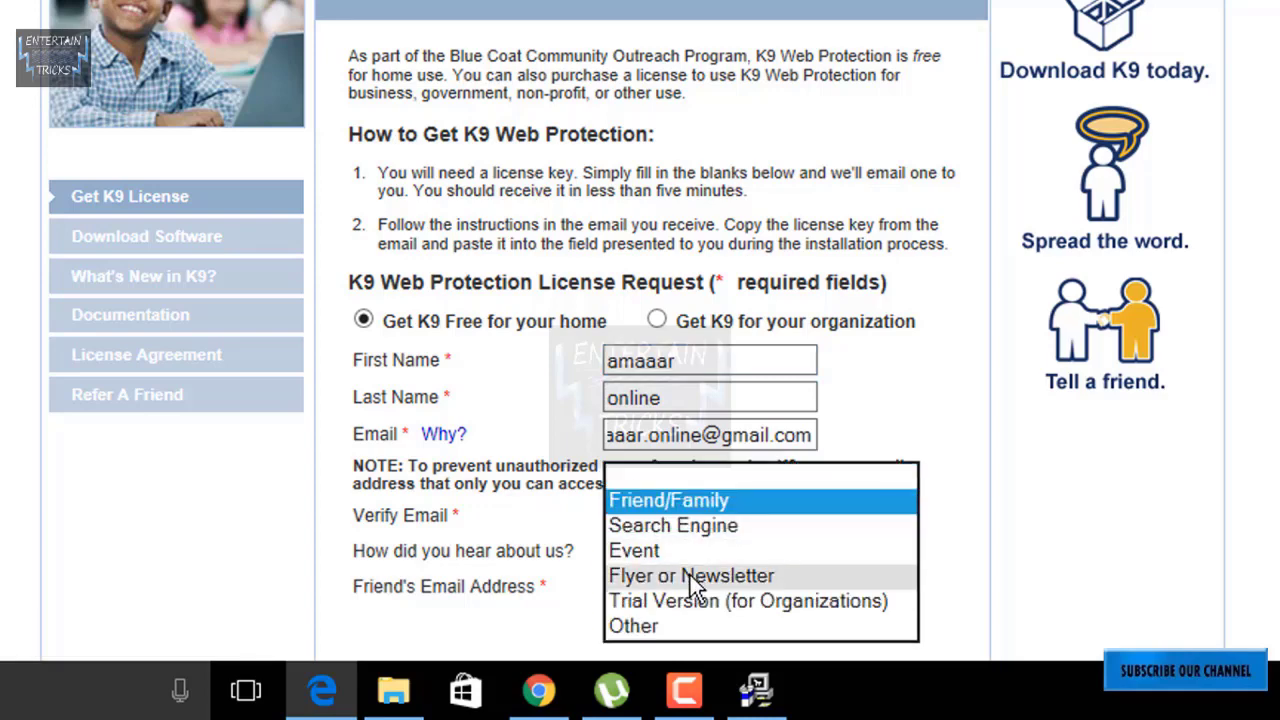
pyautogui.click(688, 576)
pyautogui.click(685, 588)
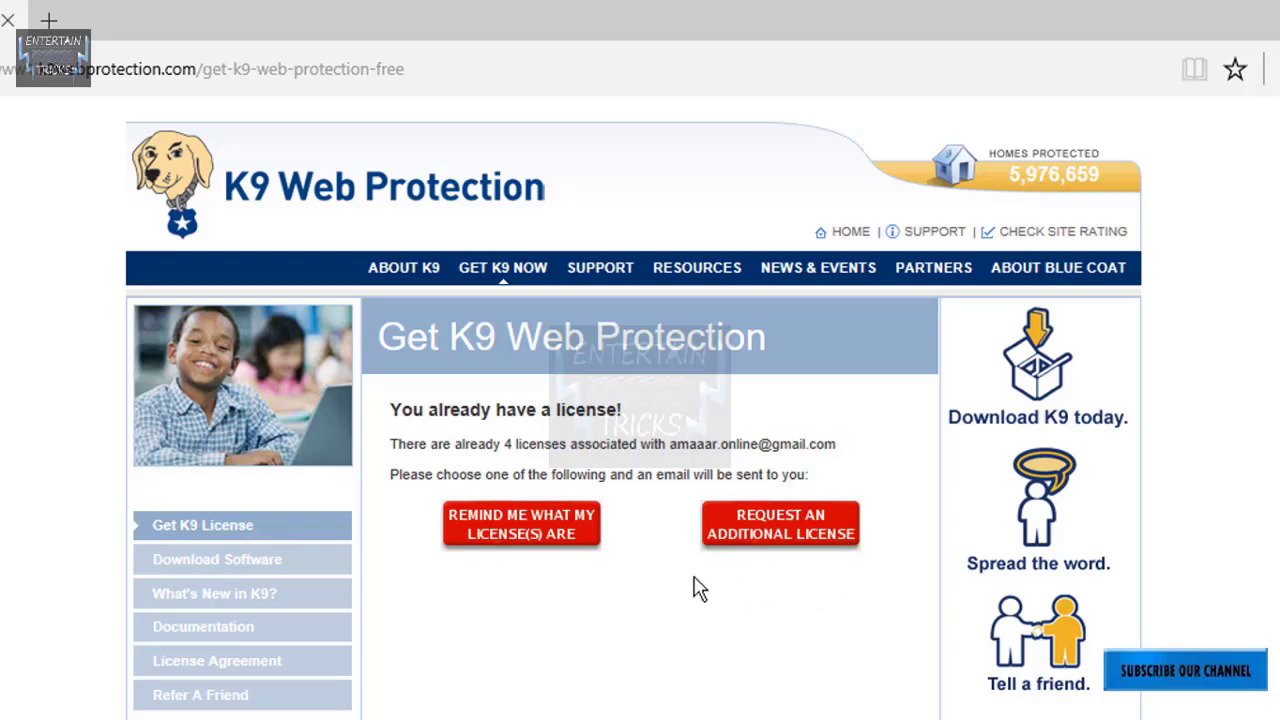
# Have the list of existing licenses e-mailed, then bring Chrome to the front.
pyautogui.click(570, 548)
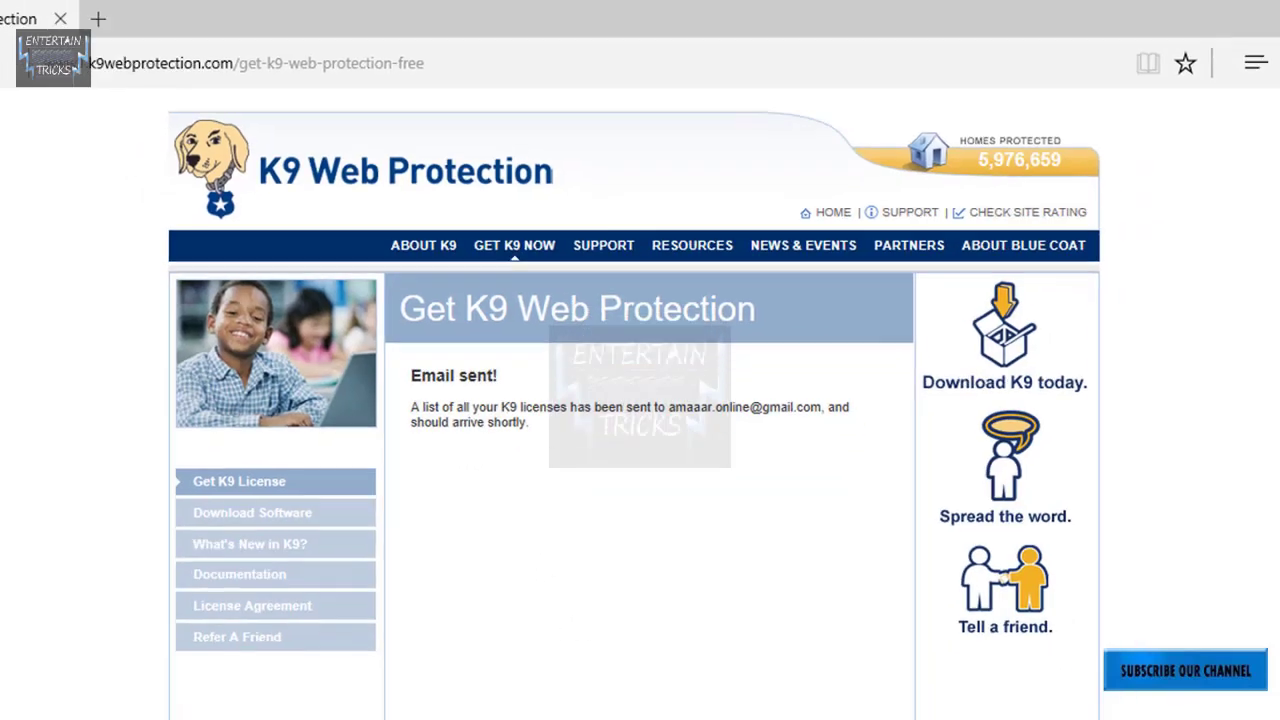
pyautogui.click(575, 701)
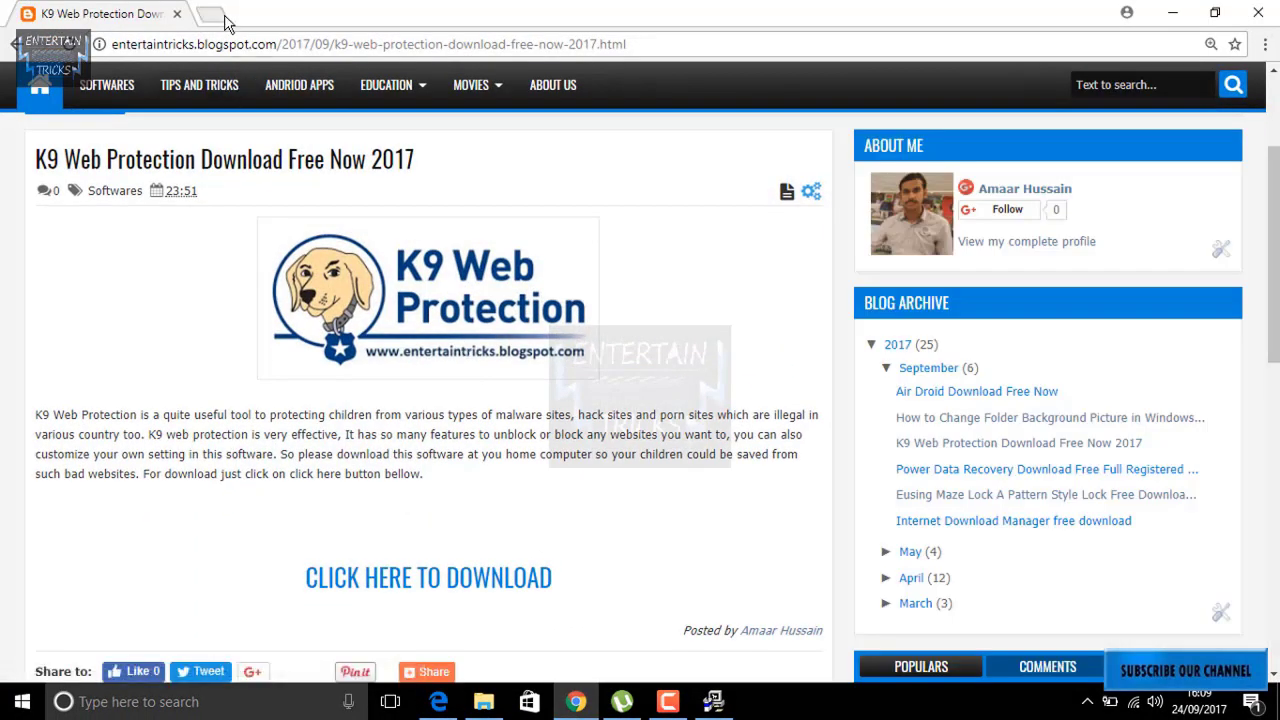
# In a new tab, type the account name and open its Gmail inbox suggestion.
pyautogui.click(211, 14)
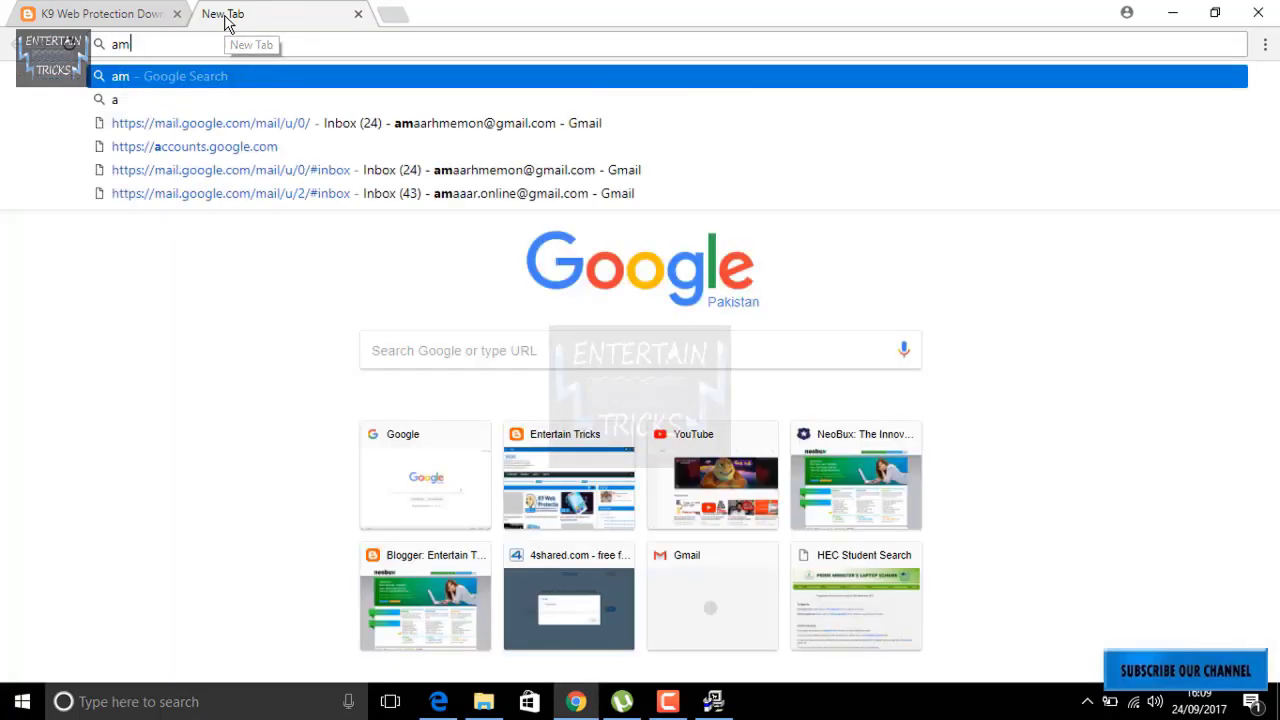
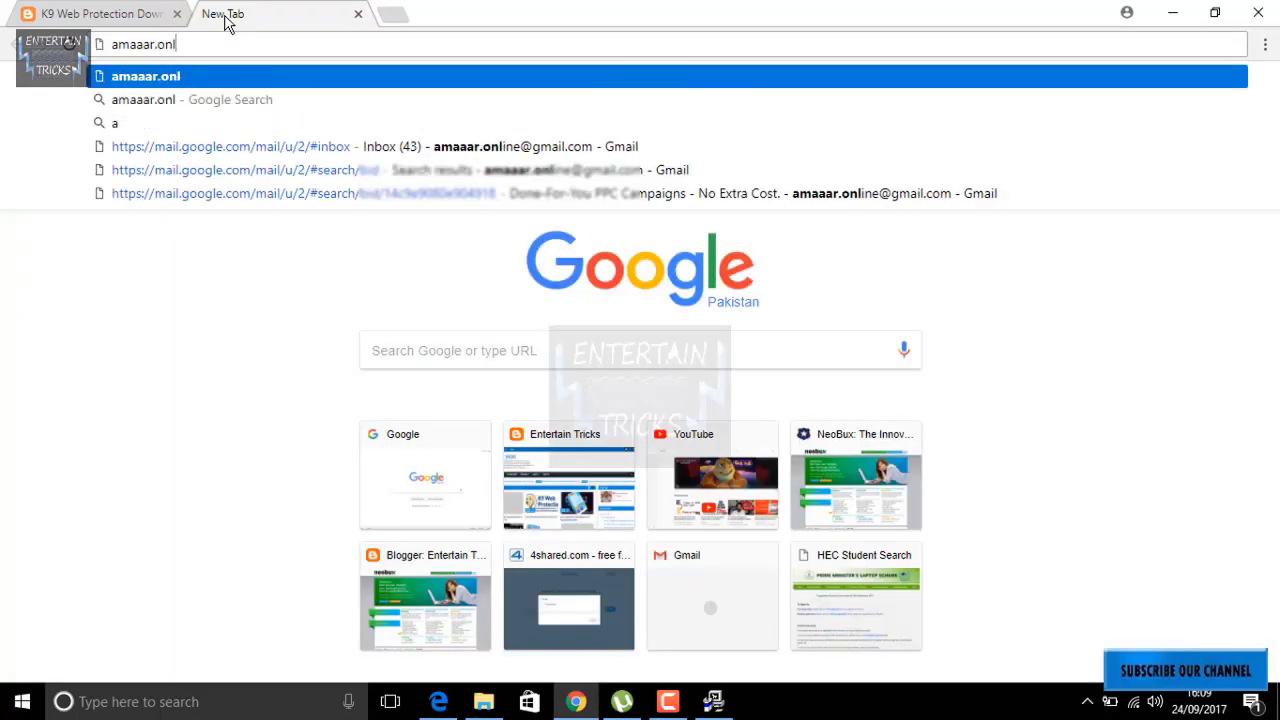
pyautogui.click(384, 124)
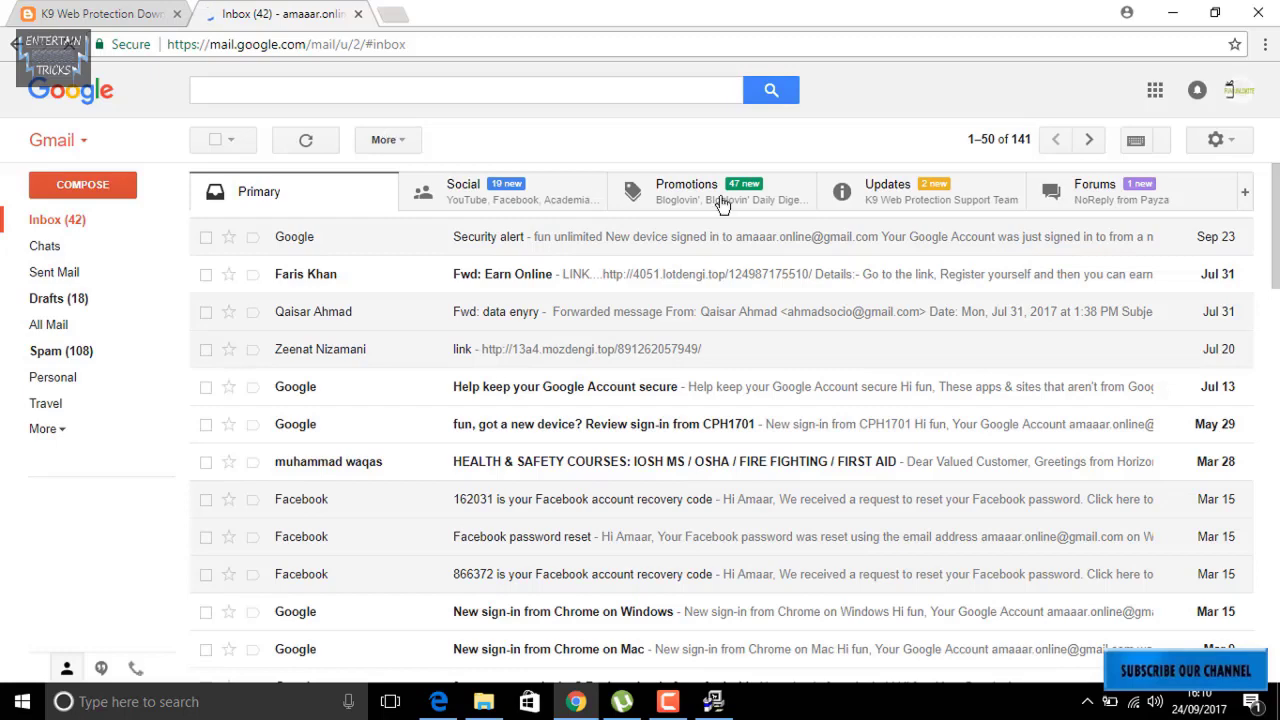
# Open the License Reminder email under Updates, select the active license key, then minimize Chrome.
pyautogui.click(932, 198)
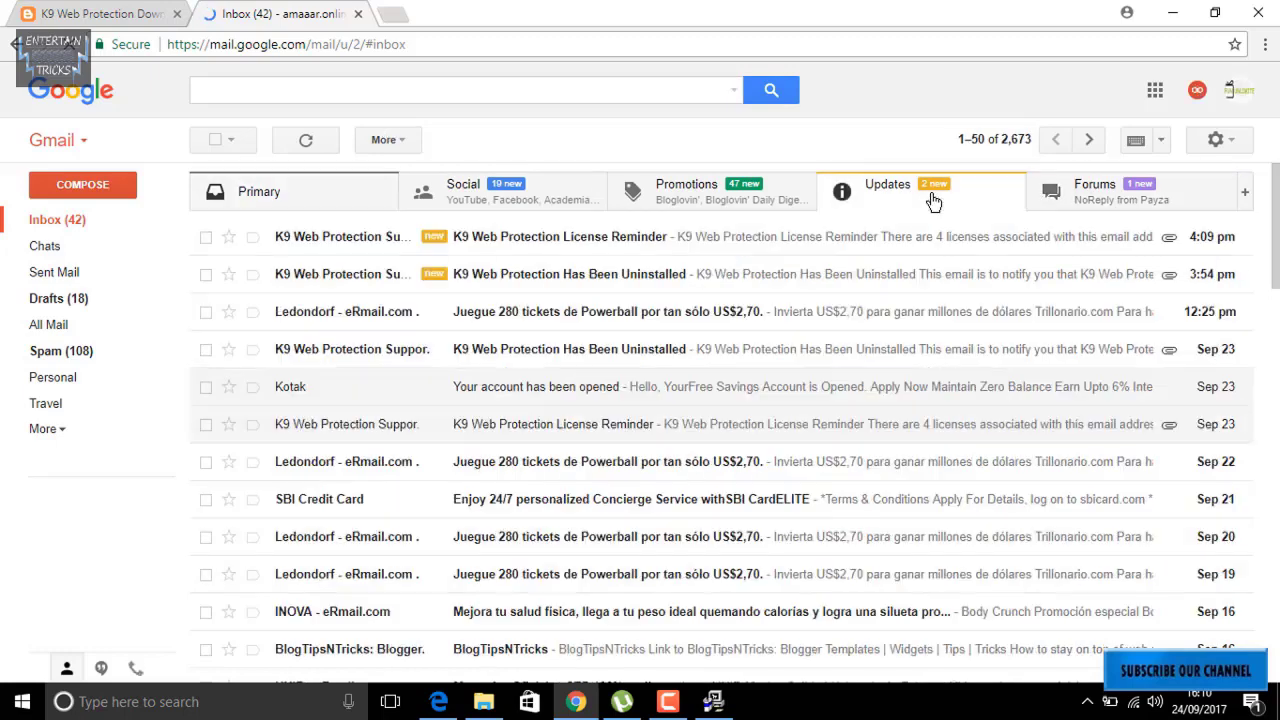
pyautogui.click(678, 241)
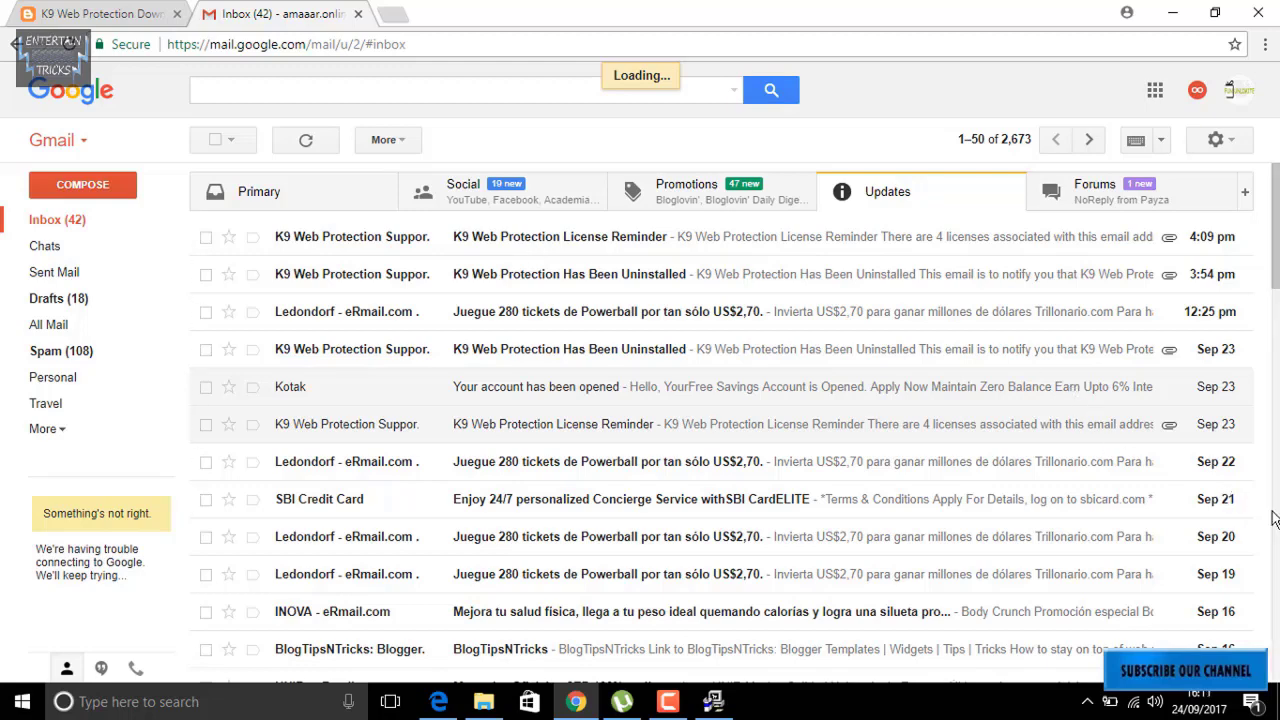
pyautogui.scroll(-6, 1273, 518)
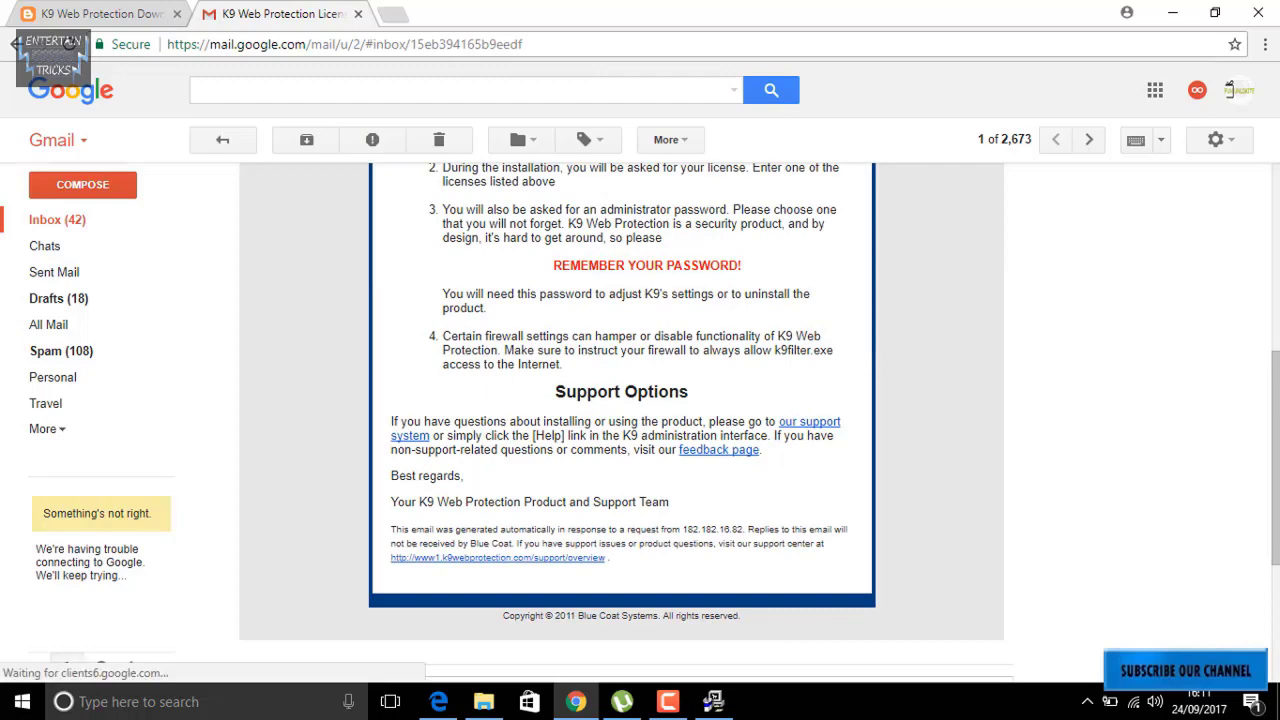
pyautogui.scroll(6, 621, 400)
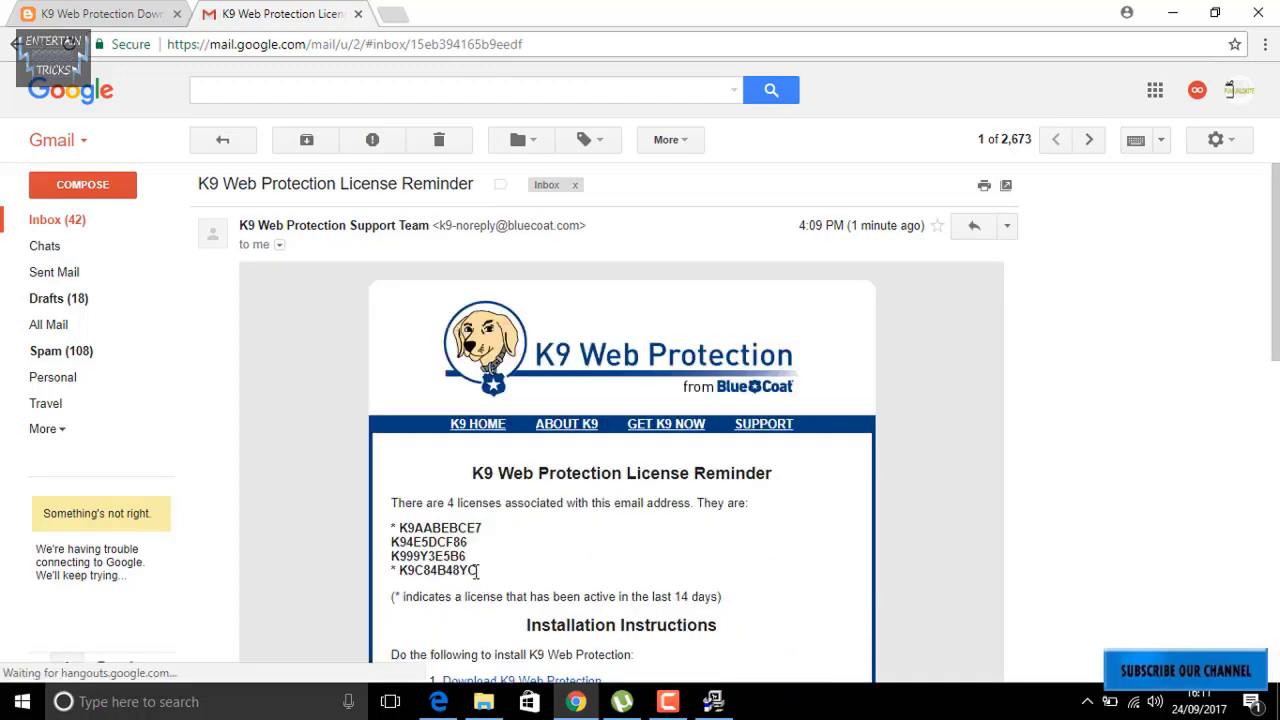
pyautogui.moveTo(478, 570); pyautogui.dragTo(409, 578)
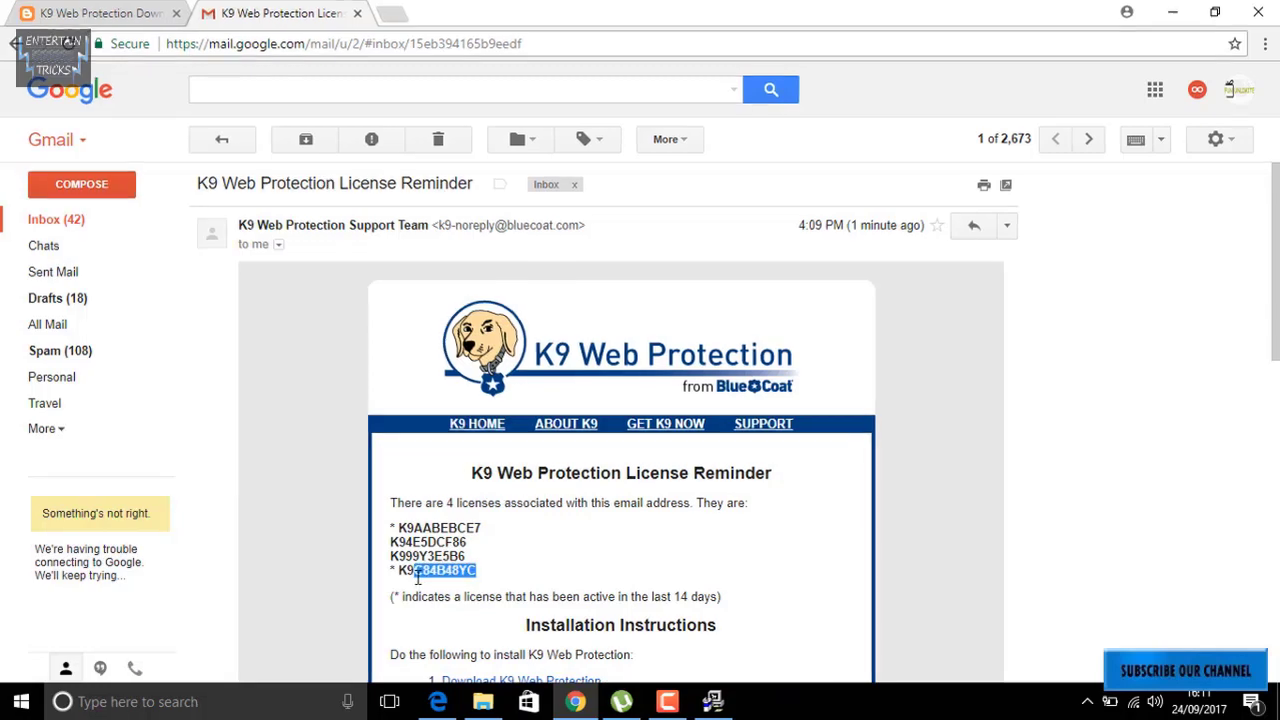
pyautogui.moveTo(240, 552); pyautogui.dragTo(232, 553)
pyautogui.hotkey('ctrl', 'c')
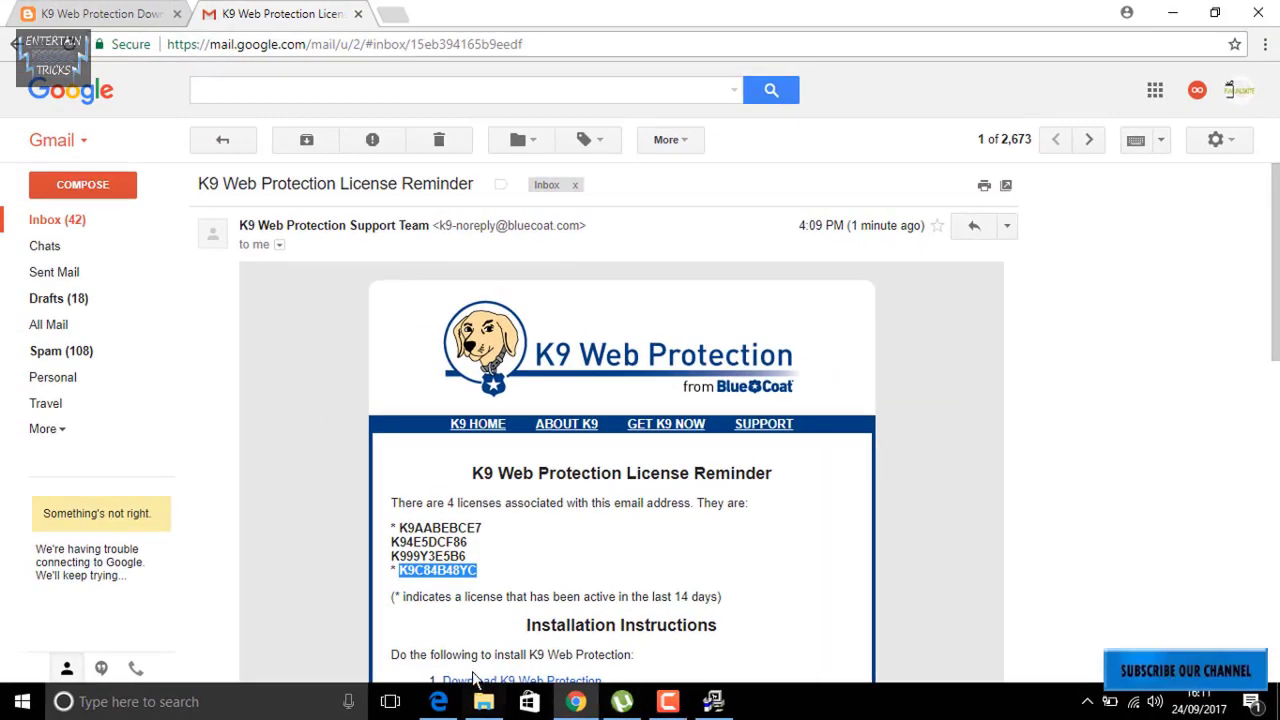
pyautogui.click(576, 701)
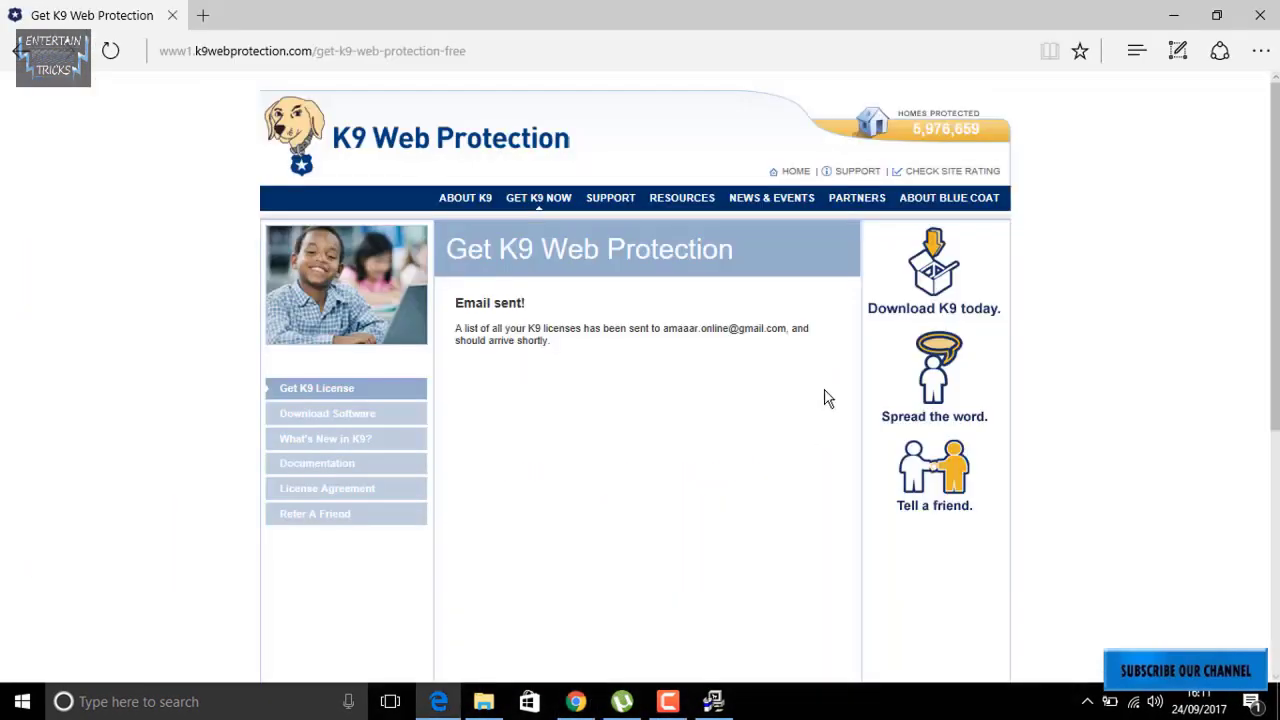
# Paste the license key and enter the administrator password in both password fields, then continue.
pyautogui.click(1173, 14)
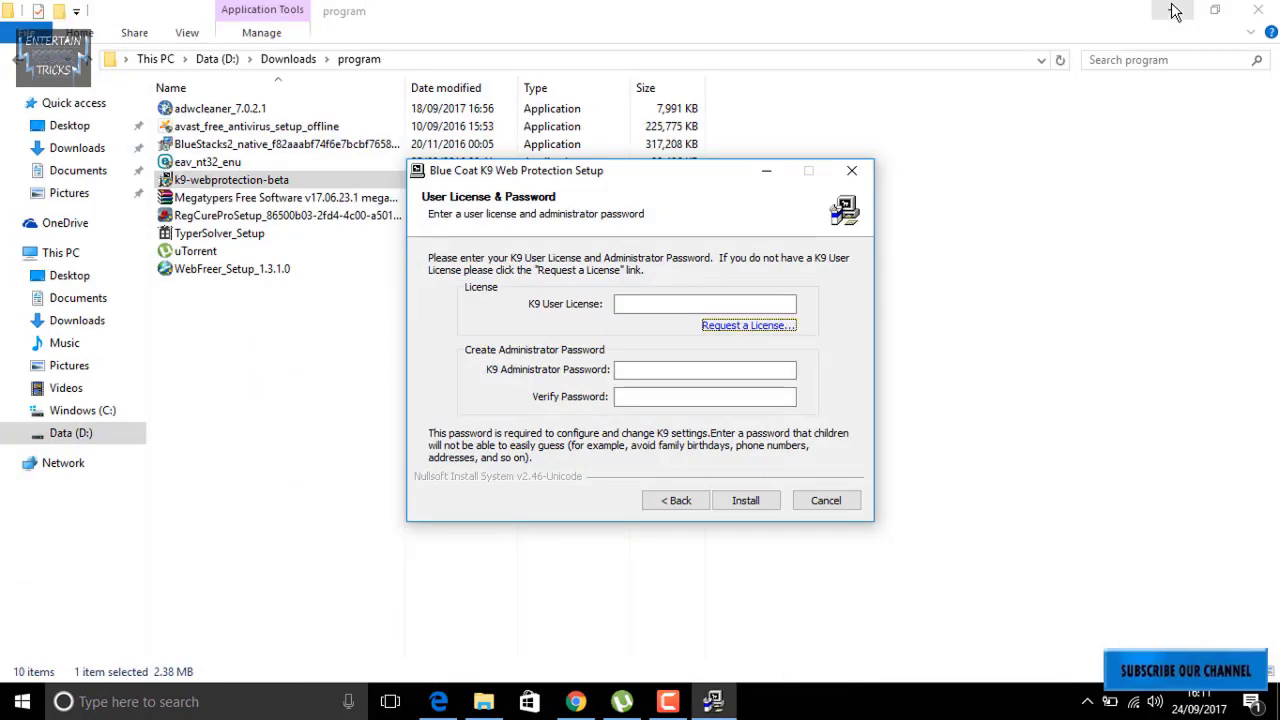
pyautogui.click(691, 303)
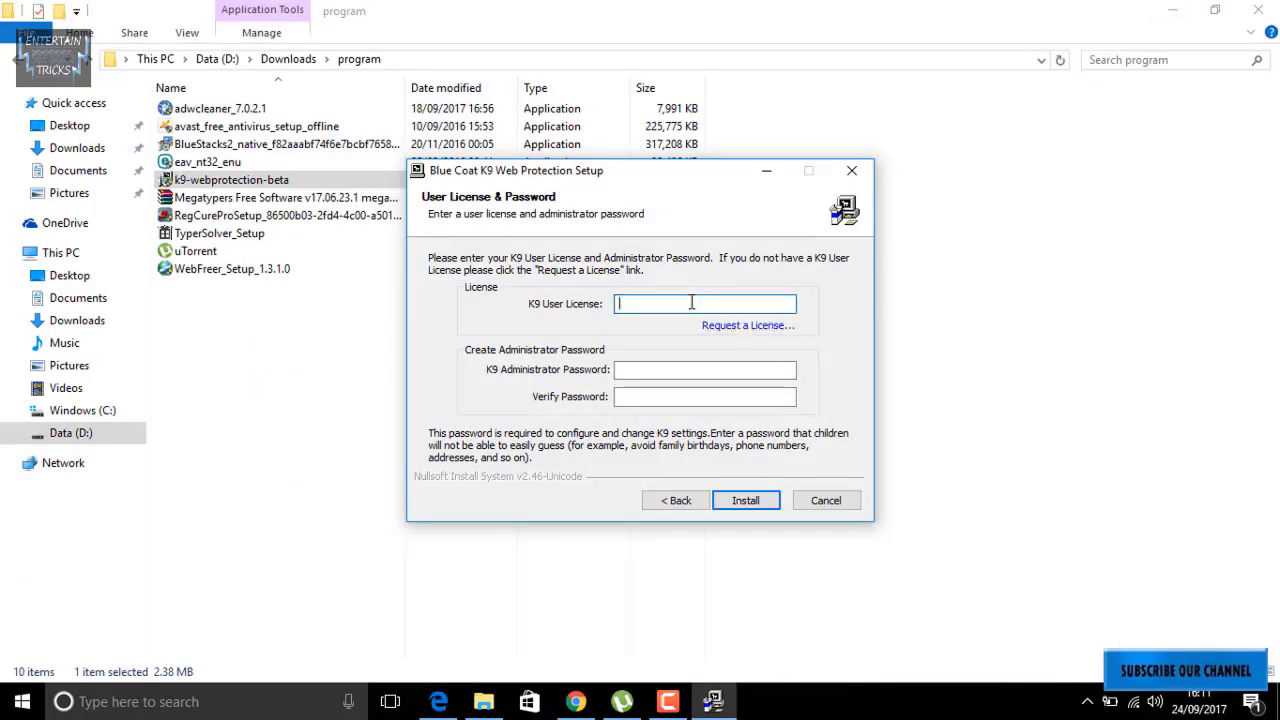
pyautogui.hotkey('ctrl', 'v')
pyautogui.press('Tab')
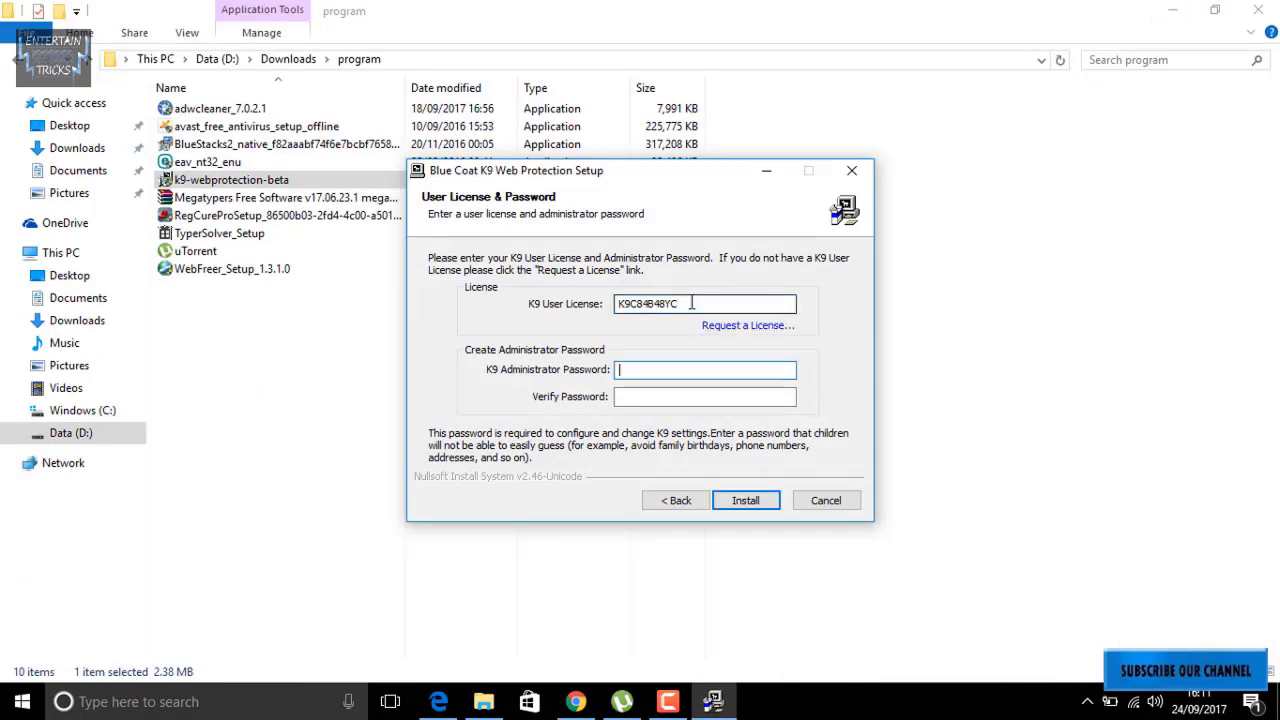
pyautogui.write('12345678')
pyautogui.press('Tab')
pyautogui.write('123')
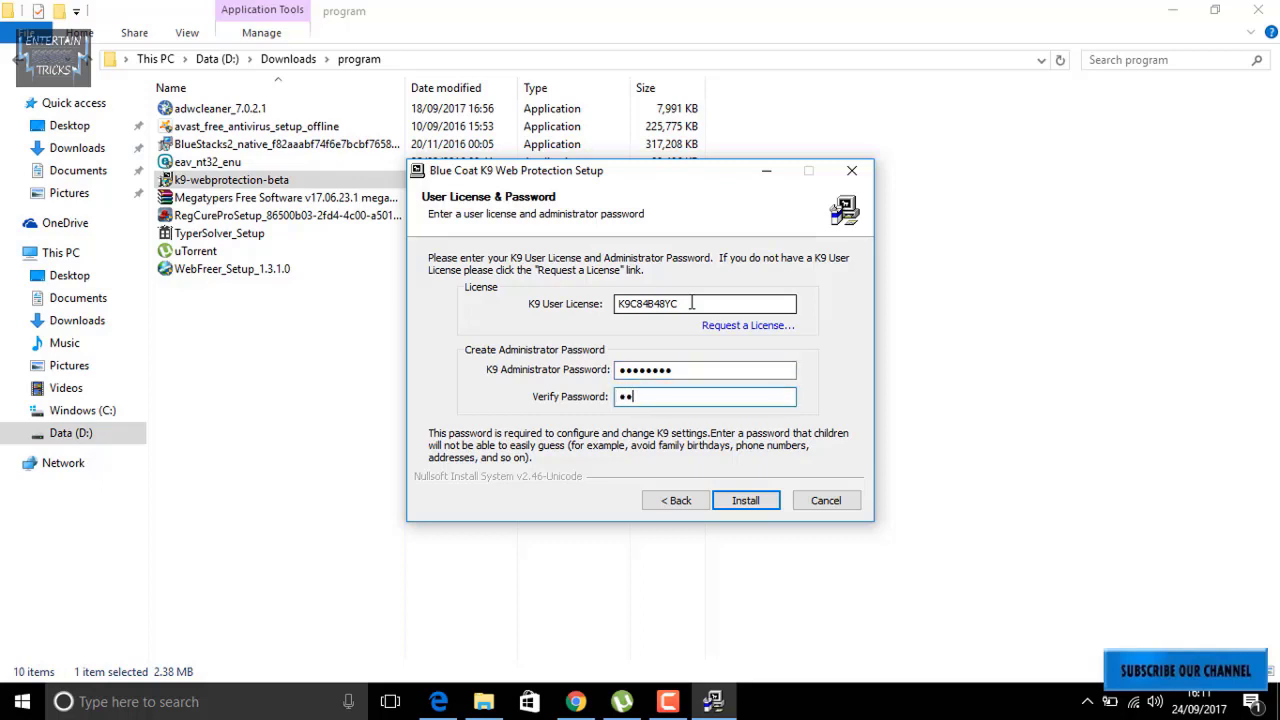
pyautogui.write('45678')
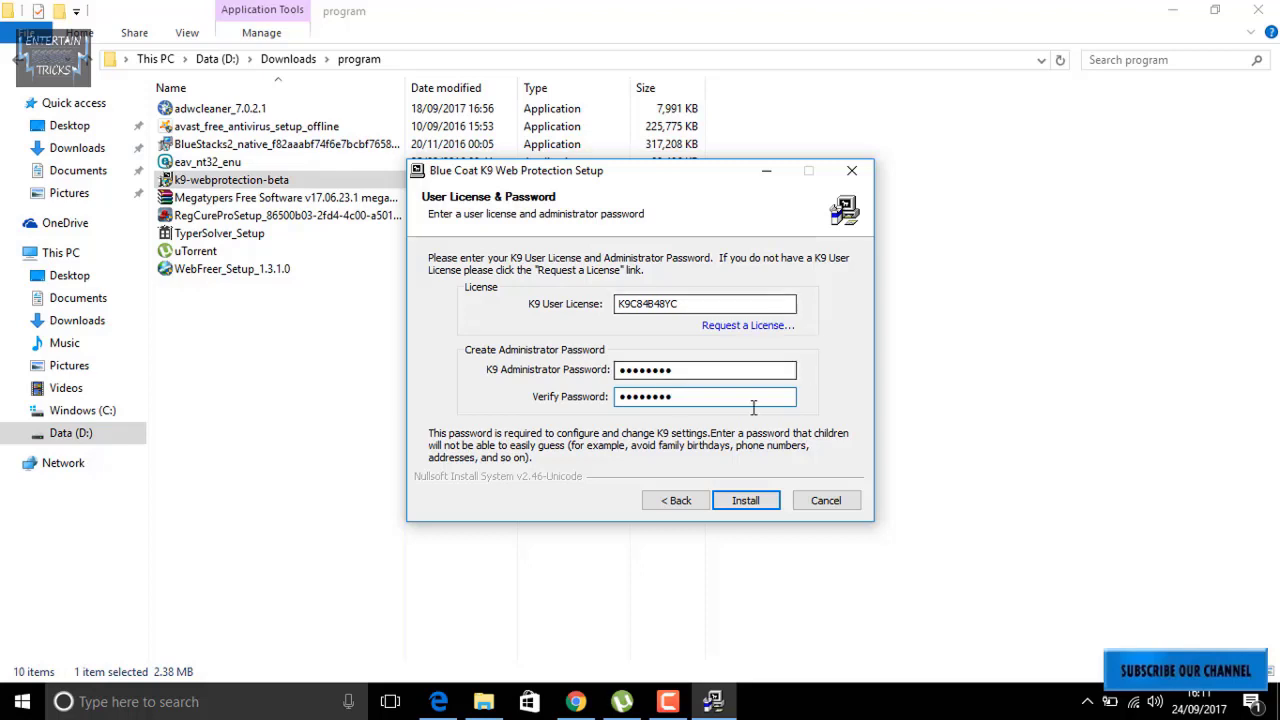
pyautogui.click(740, 504)
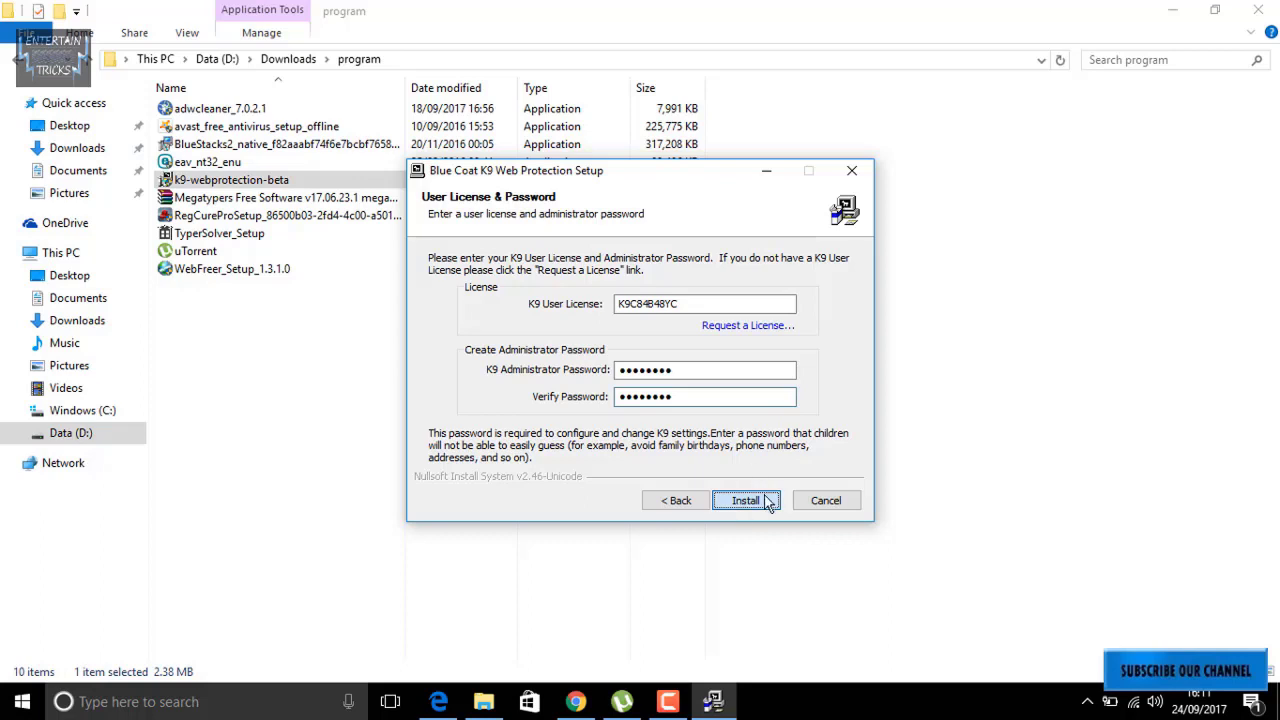
# Install K9, choose to reboot manually later and finish, then show the desktop and open Windows search.
pyautogui.click(745, 500)
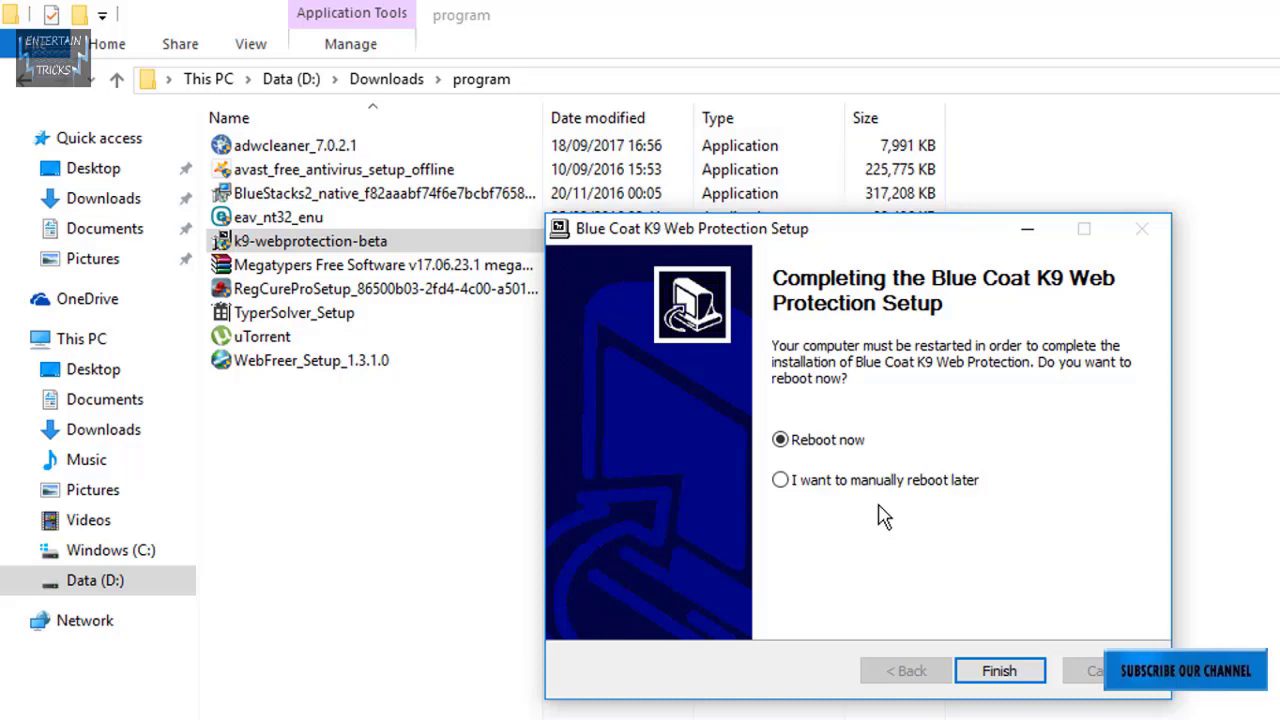
pyautogui.click(810, 487)
pyautogui.click(1035, 678)
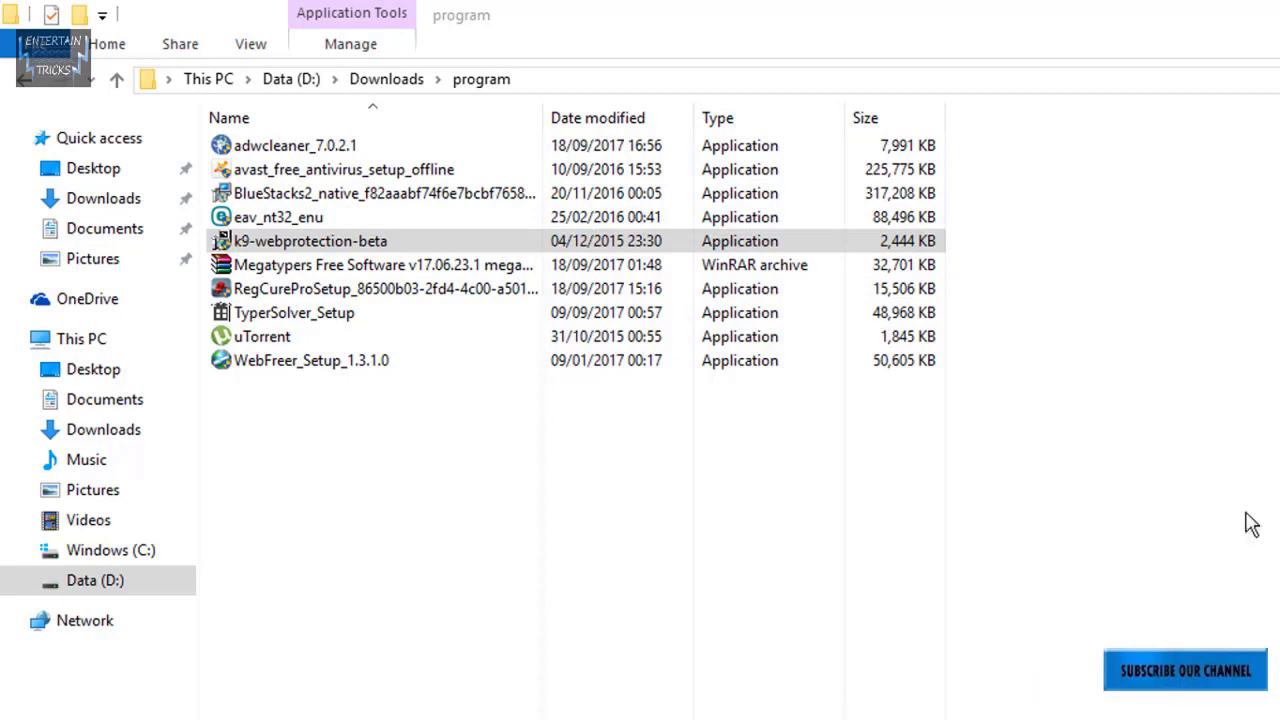
pyautogui.press('super+d')
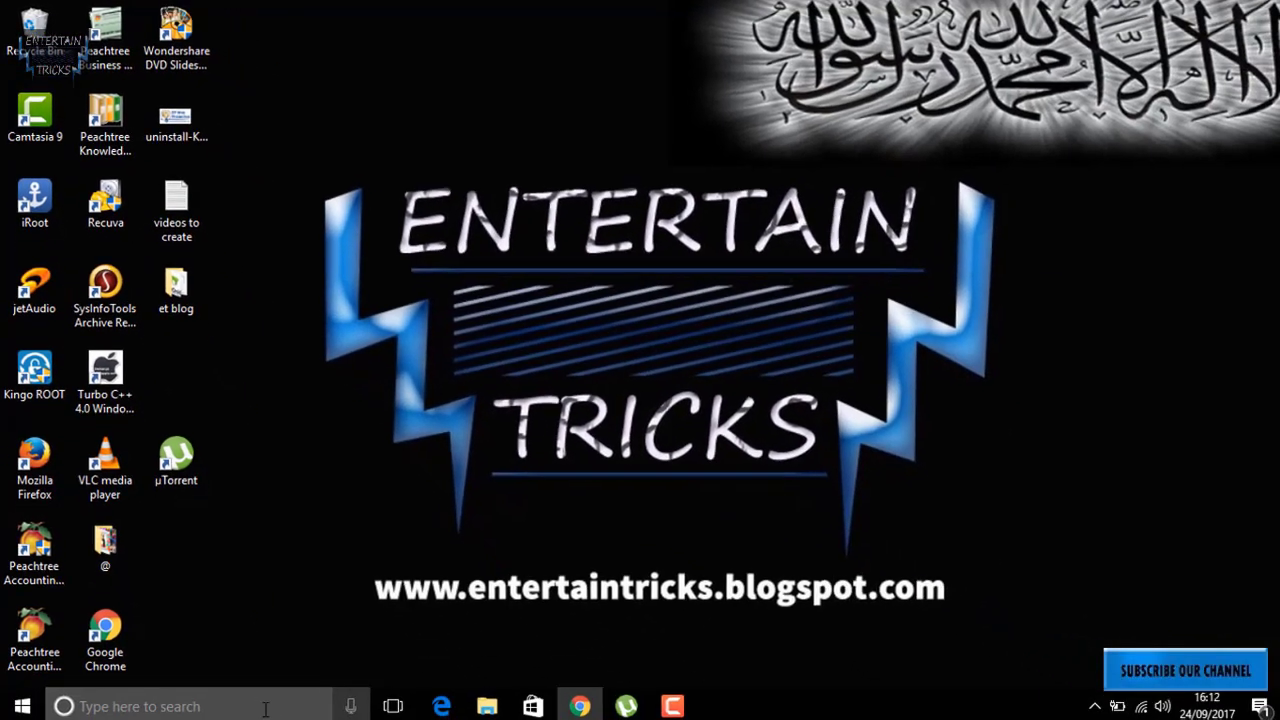
pyautogui.click(258, 701)
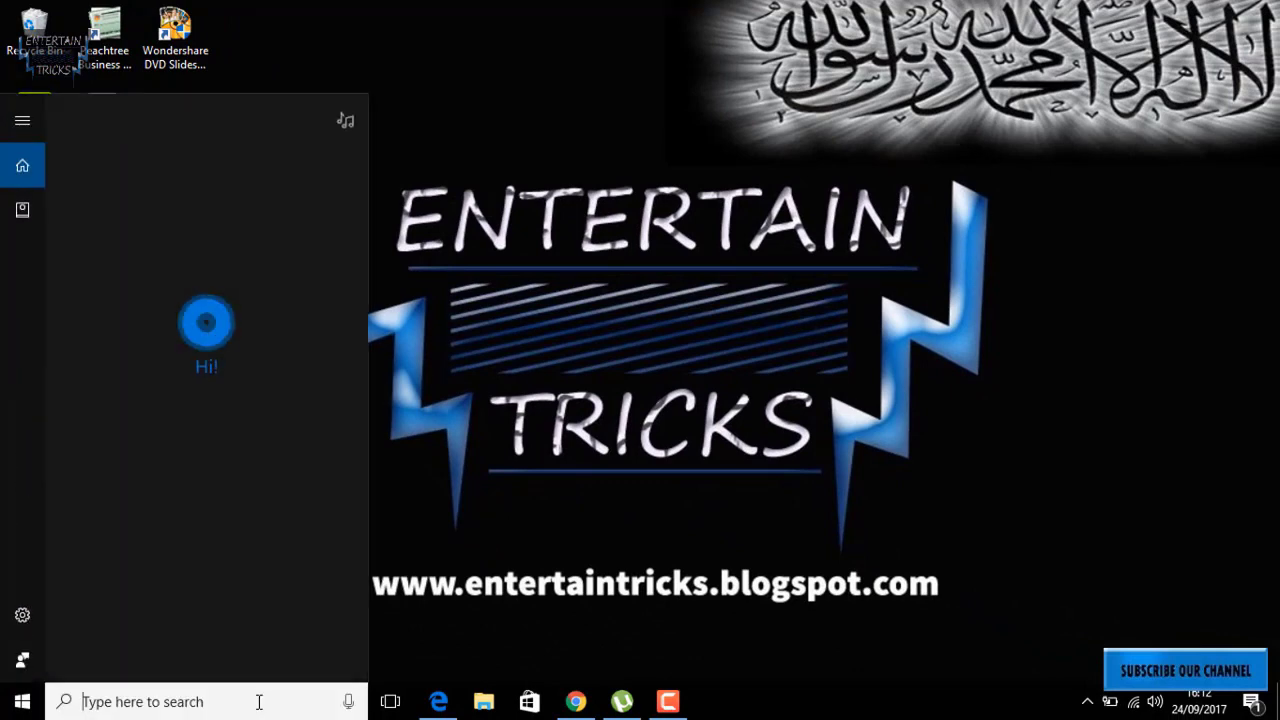